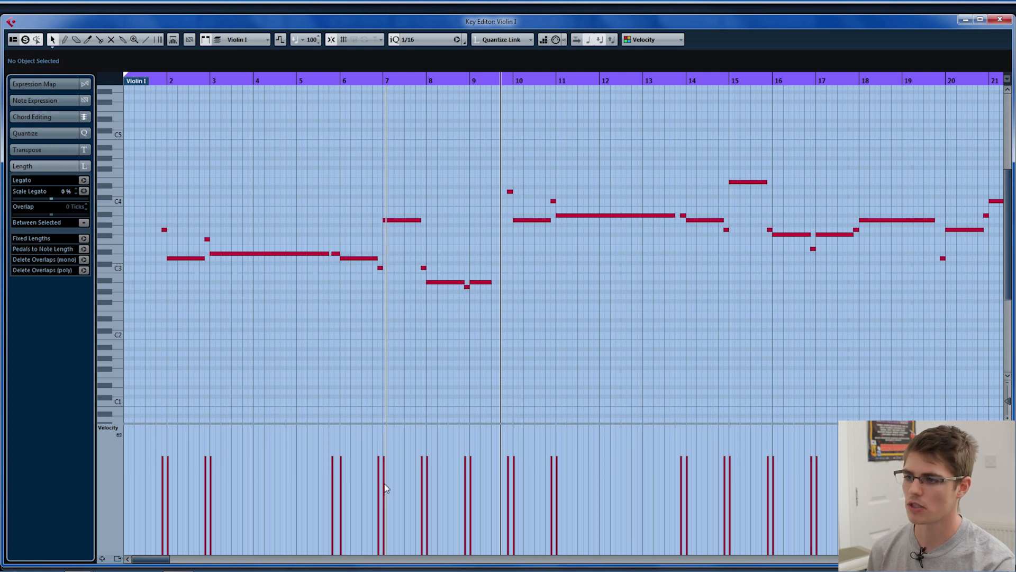
Lower the velocity of the long Violin I note at bar 7 and raise the short notes before bars 2, 3, 7 and 8.
left_click(383, 484)
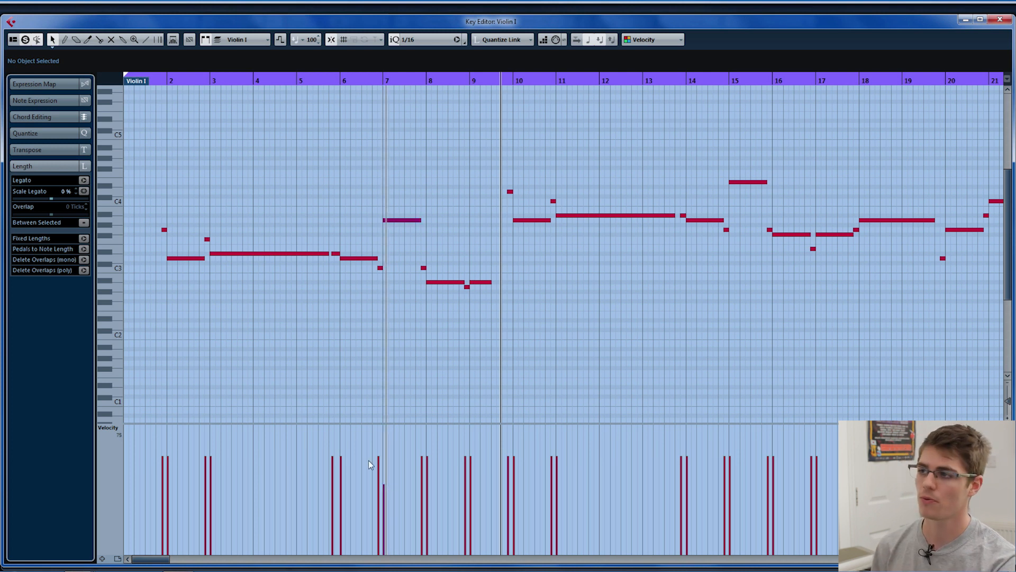
left_click(163, 424)
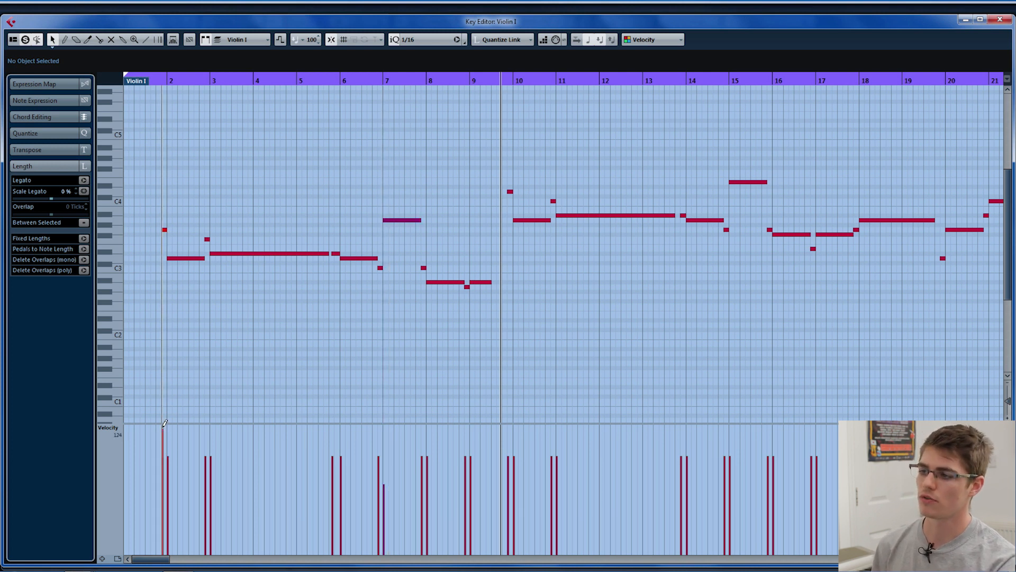
left_click(206, 424)
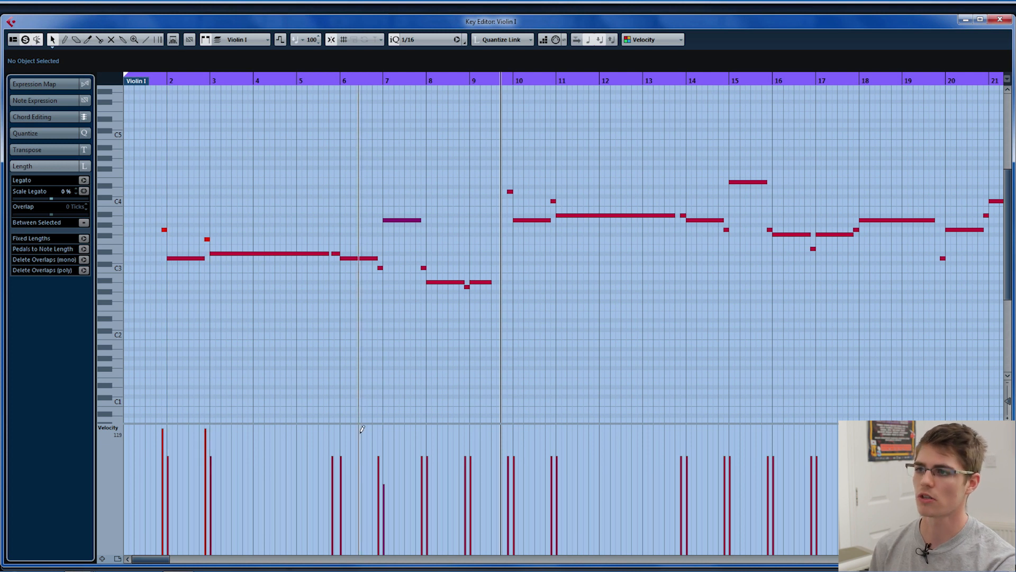
left_click(379, 424)
left_click(423, 425)
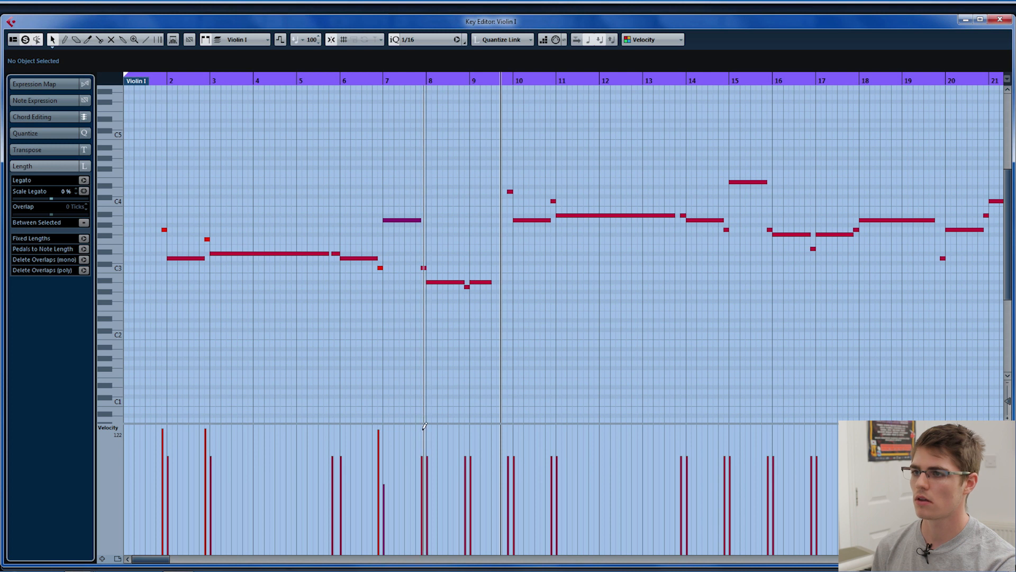
Play the Violin I phrase from just before bar 2 to hear the velocity changes.
left_click(153, 80)
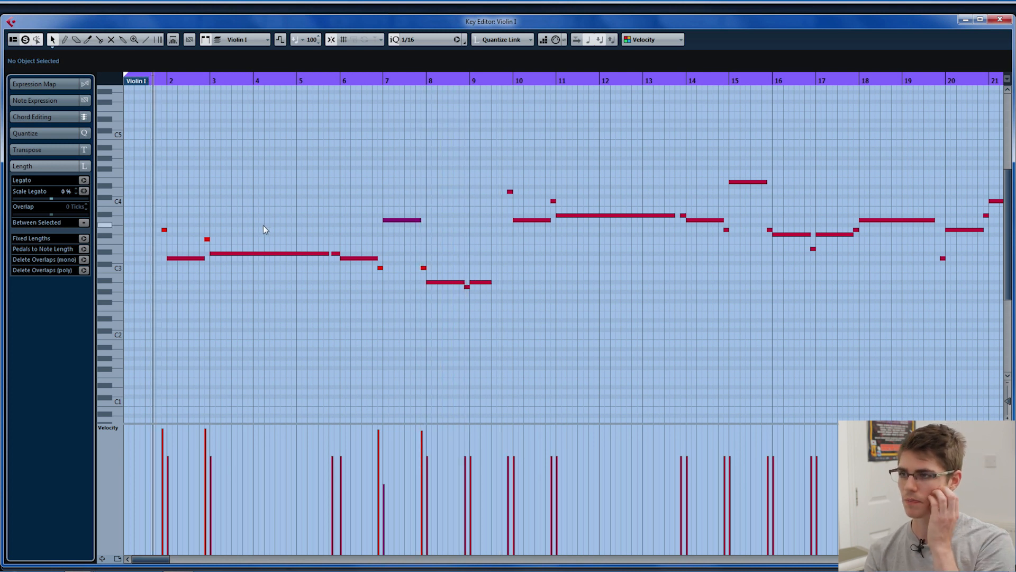
key("space")
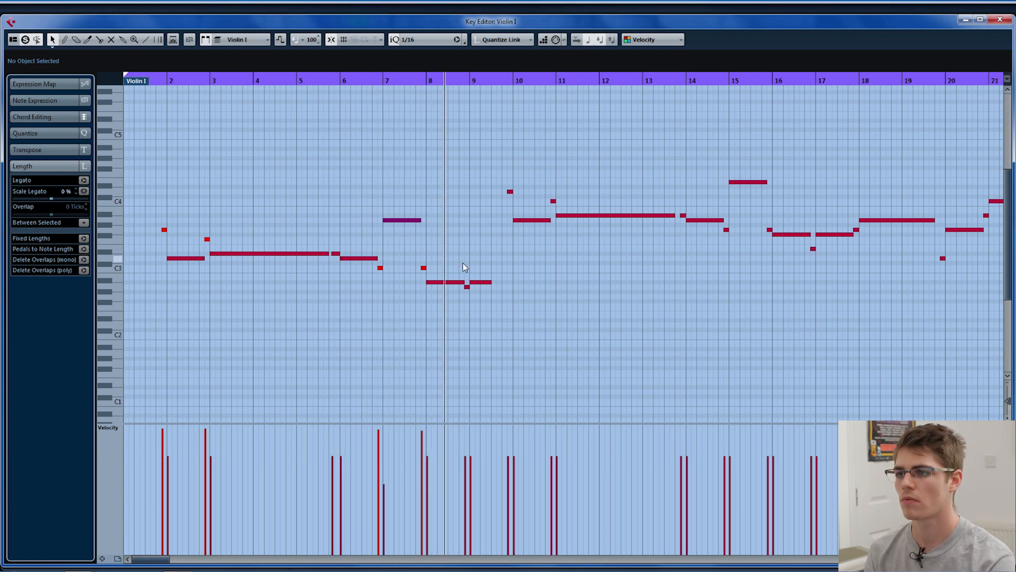
key("space")
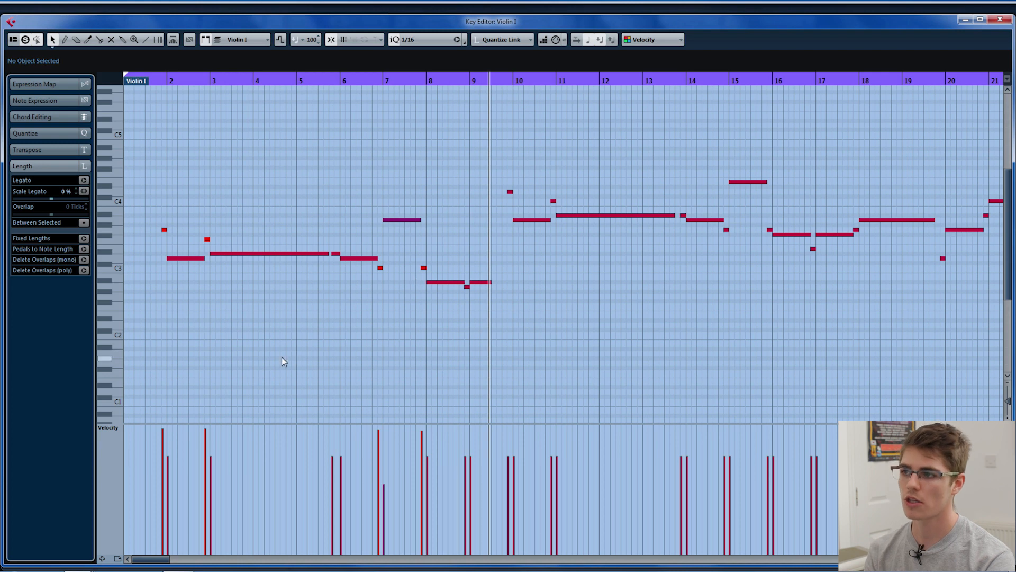
Set the short notes before bars 7 and 8 to velocity 97, raise bar 7's long note slightly, and play from before bar 6.
scroll(294, 350, "up", 1)
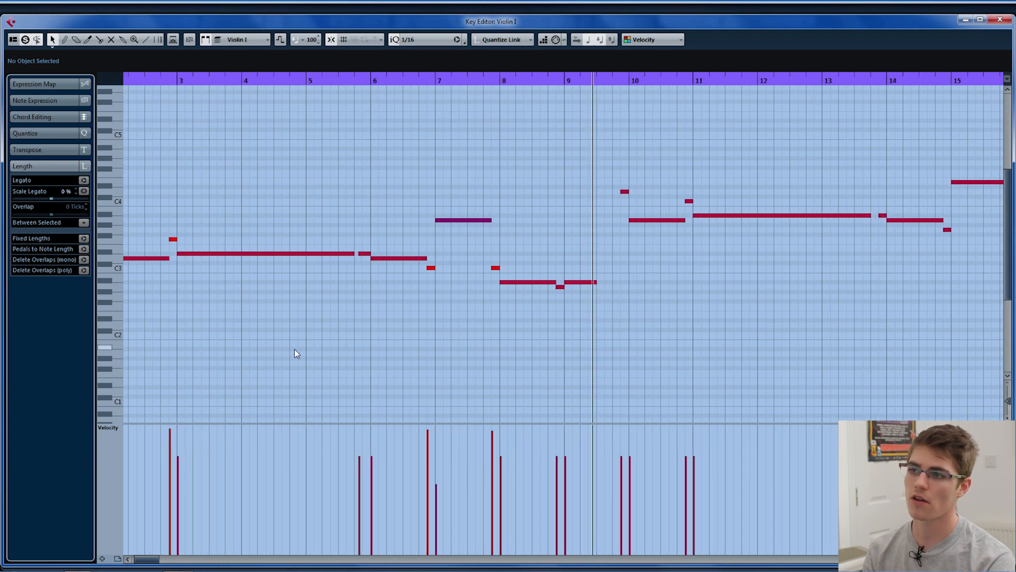
left_click(428, 455)
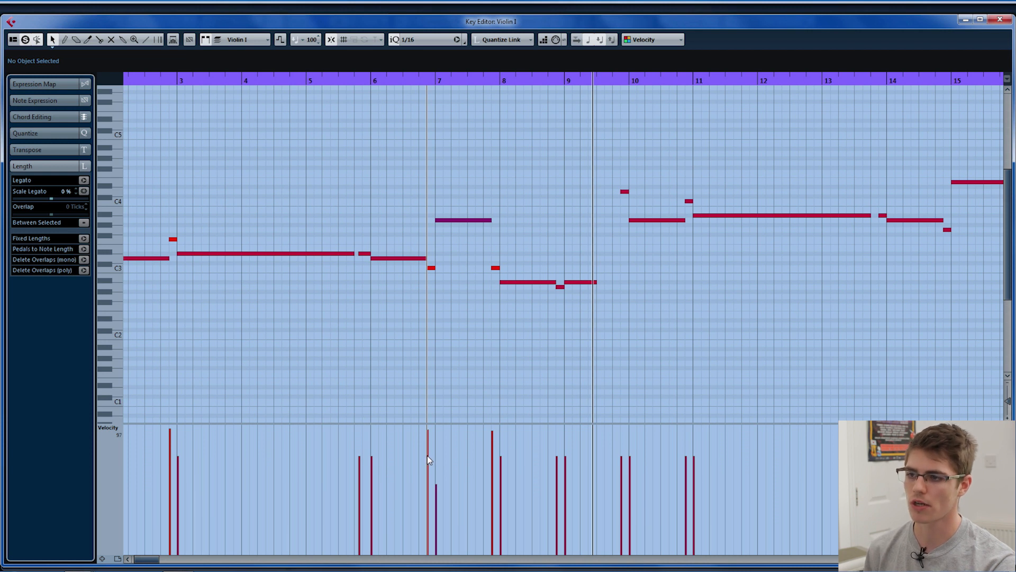
left_click(492, 455)
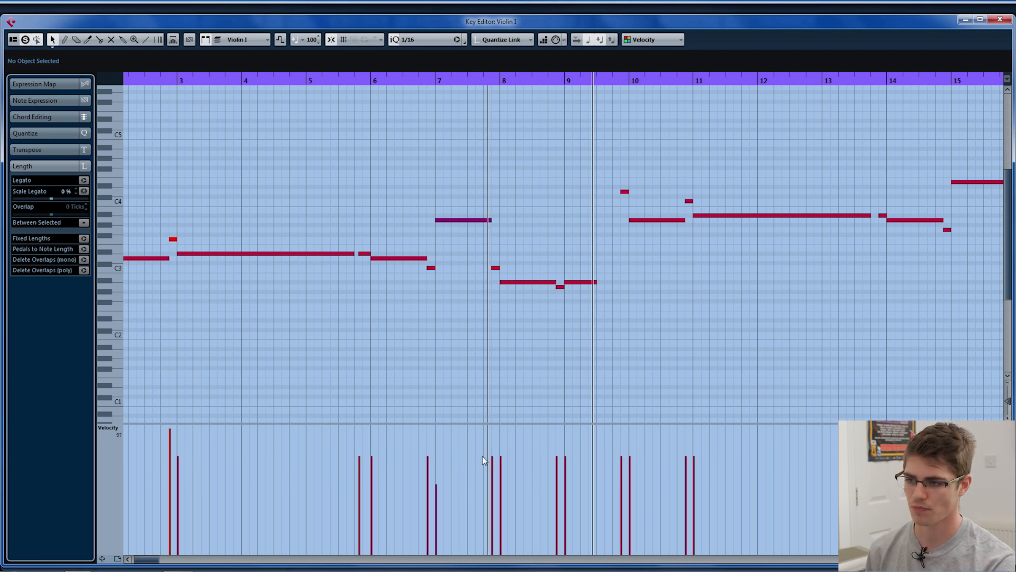
left_click(437, 470)
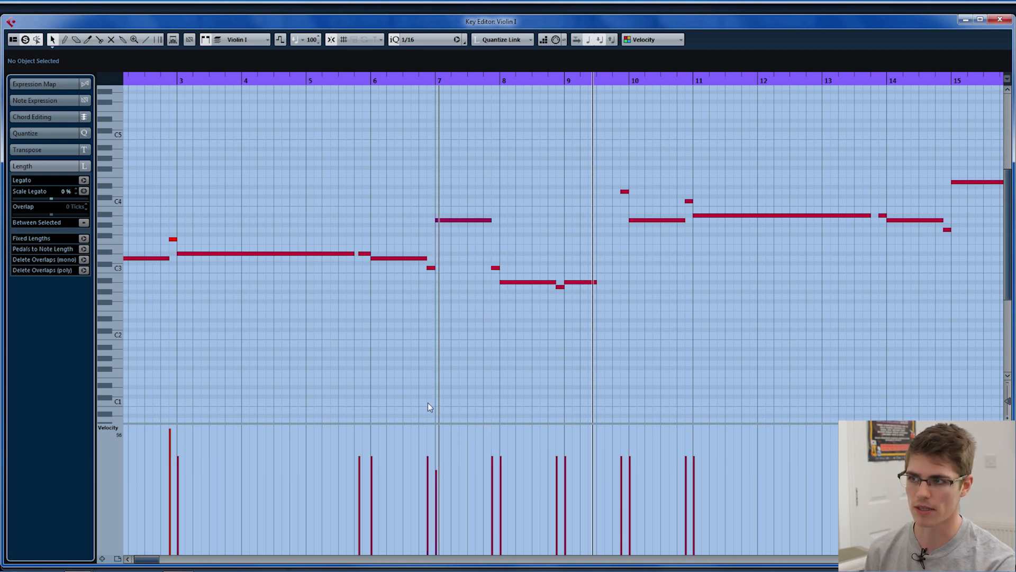
left_click(354, 79)
key("space")
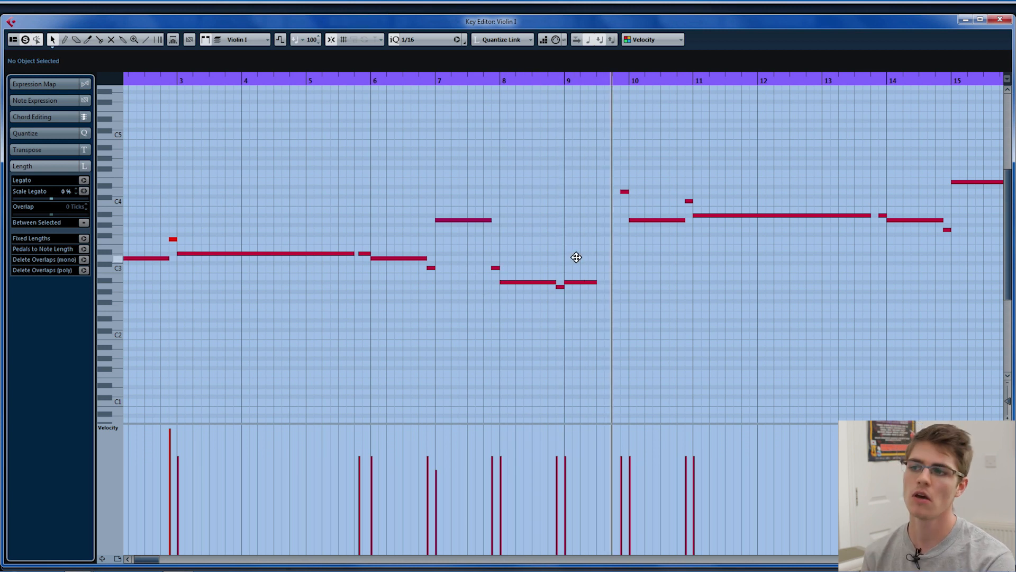
Try a lower velocity on the short note before bar 8, auditioning it from bar 7.
left_click(439, 81)
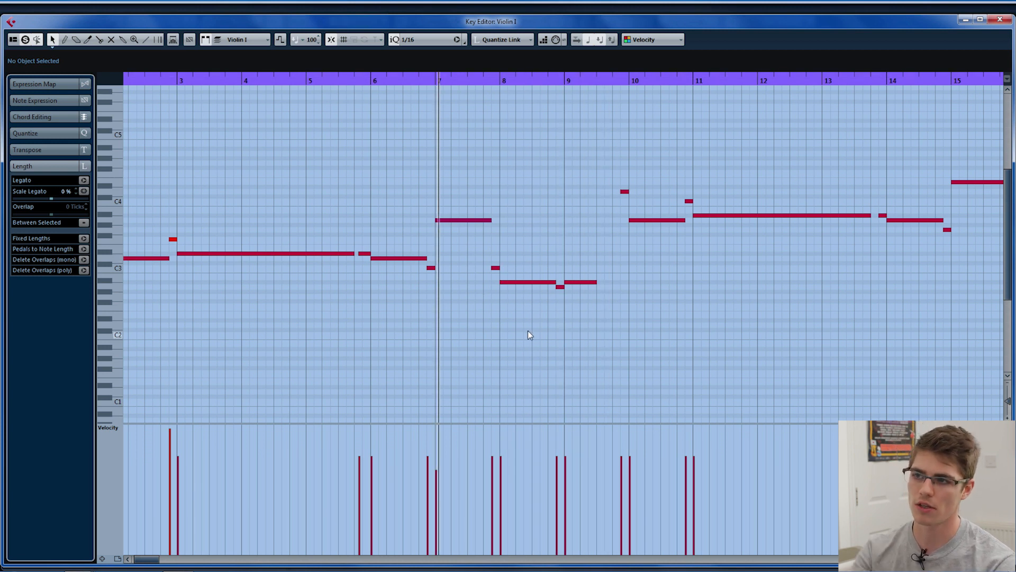
left_click(492, 474)
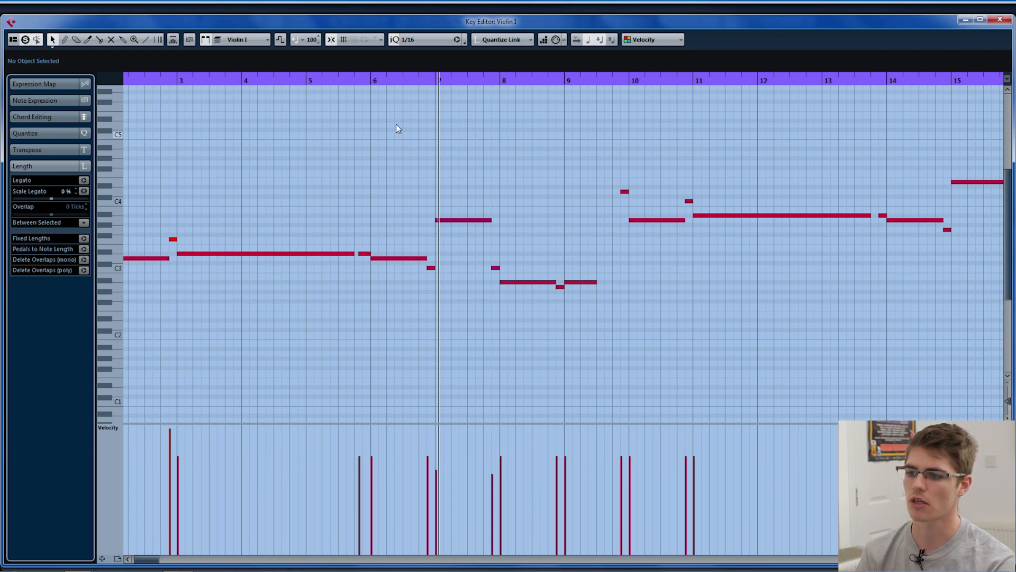
left_click(436, 80)
key("space")
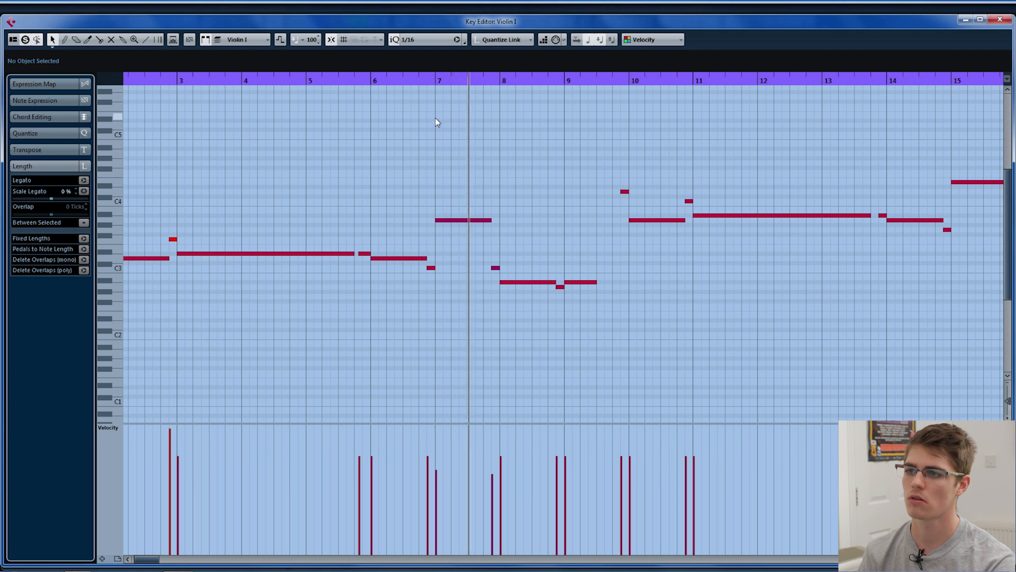
key("space")
Raise the short note before bar 8 close to its neighbours' velocity, auditioning the change from around bar 7.
left_click(492, 465)
left_click(418, 80)
key("space")
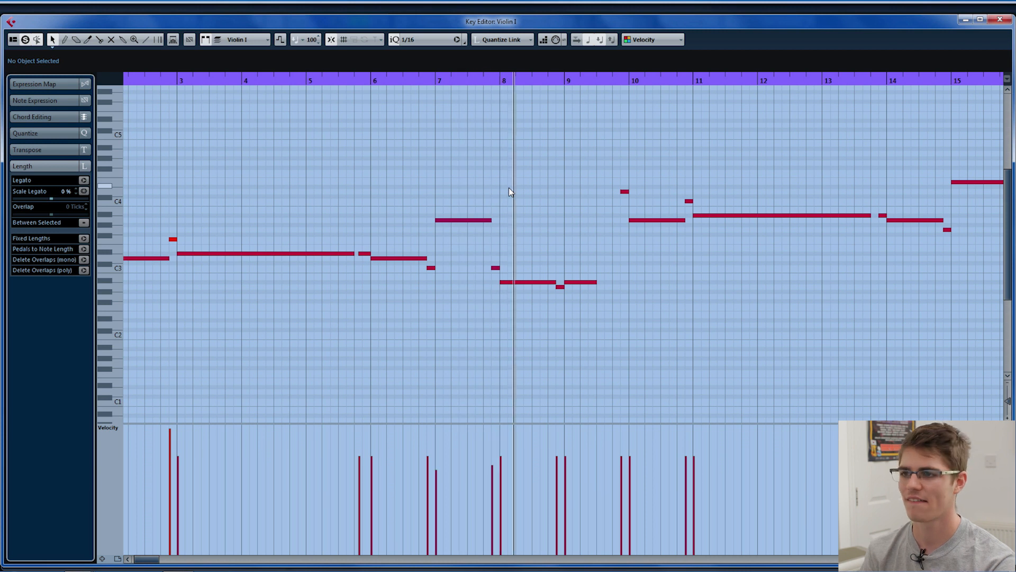
left_click(494, 459)
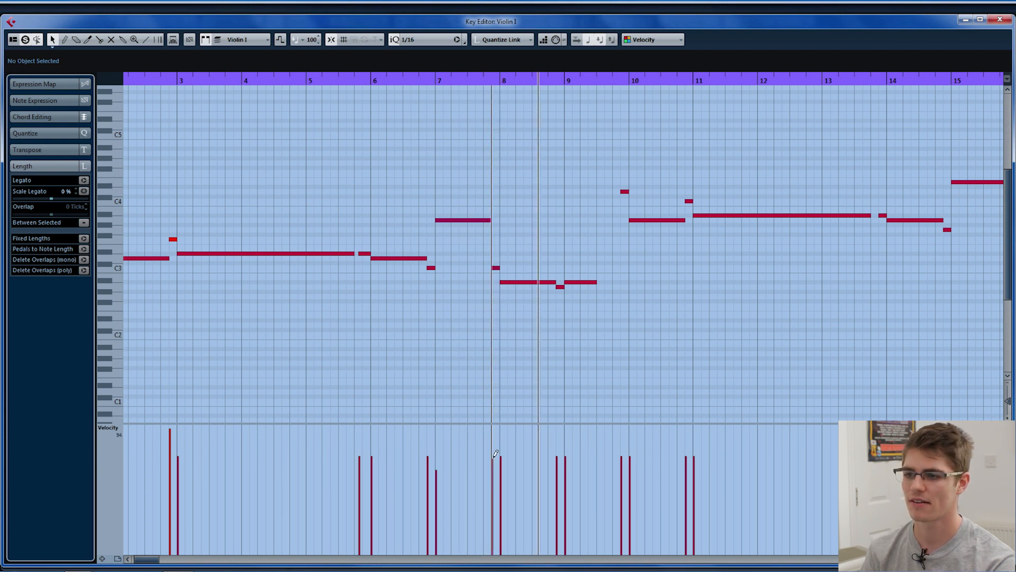
left_click(433, 79)
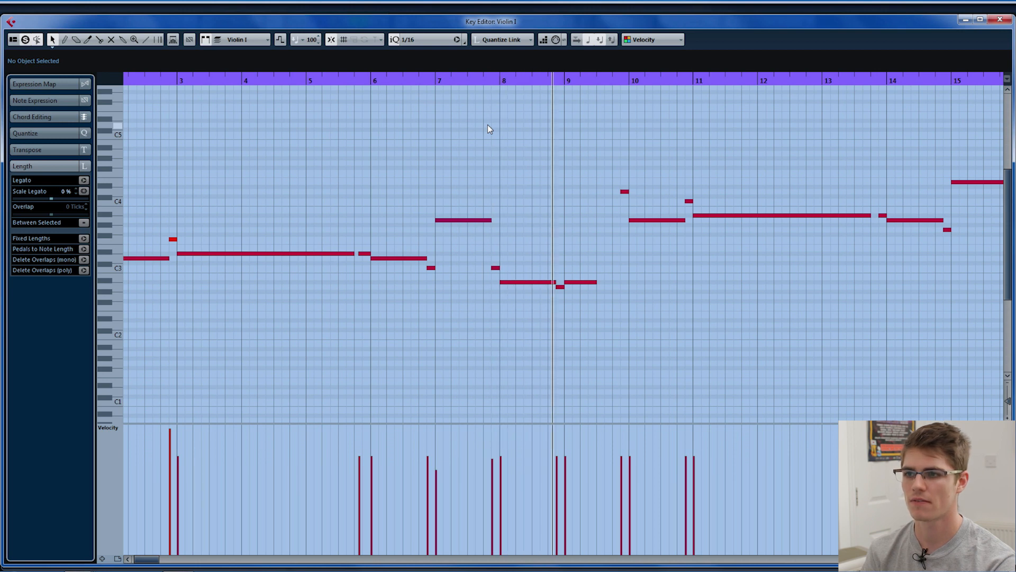
key("g")
key("space")
Return to the start of the piece, close the Key Editor and play the full string quartet arrangement.
left_click(127, 77)
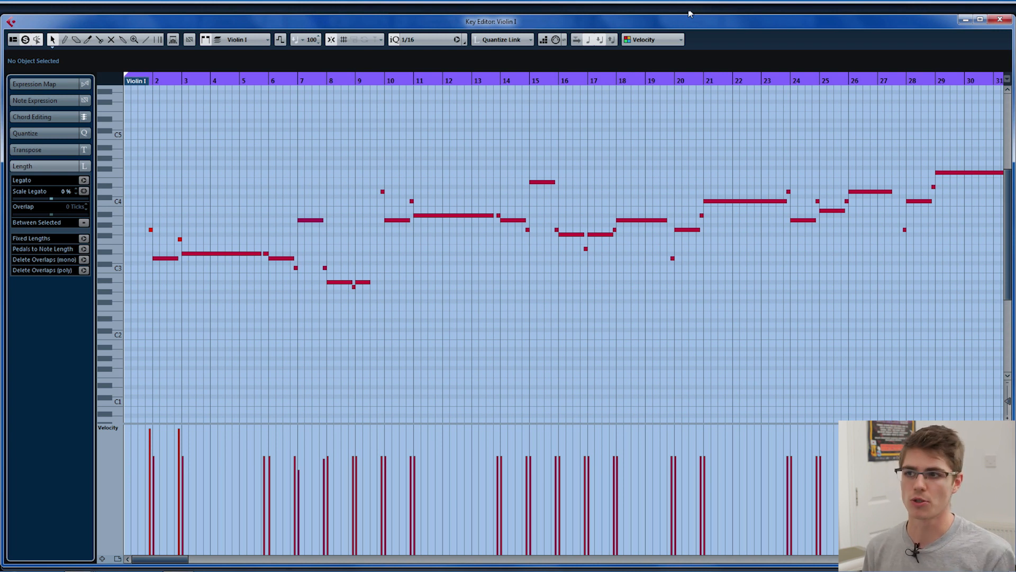
left_click(1000, 19)
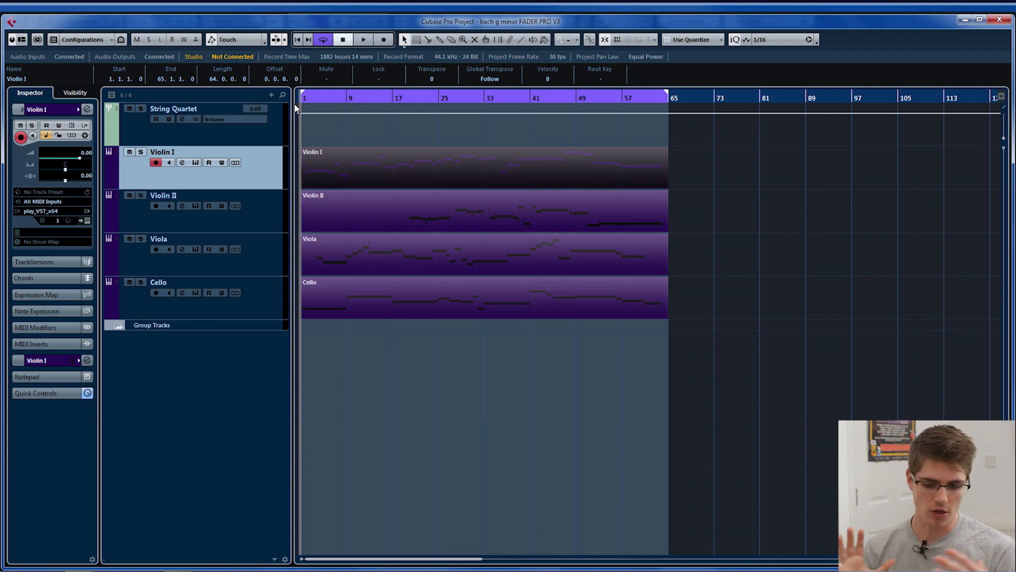
key("space")
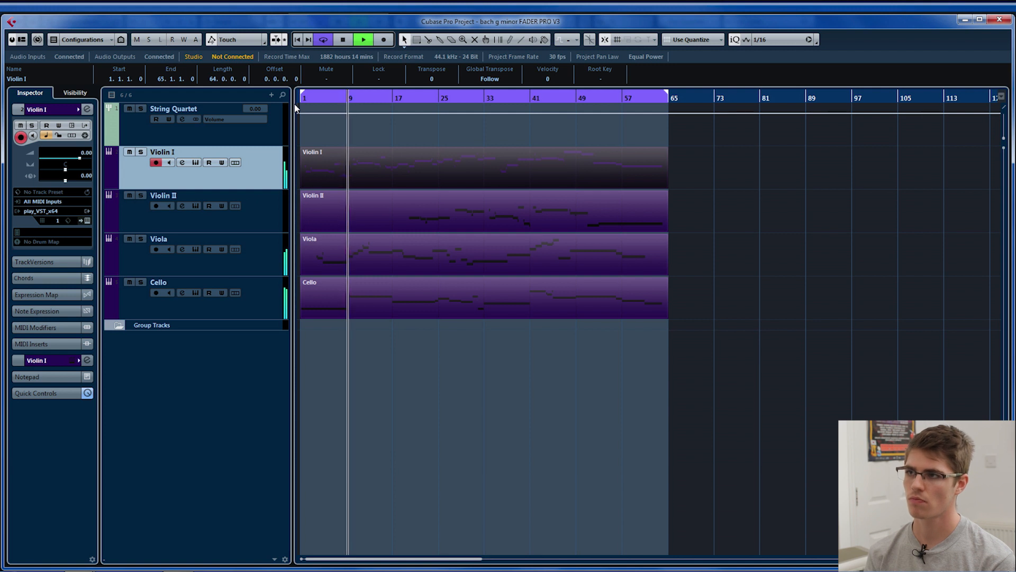
key("space")
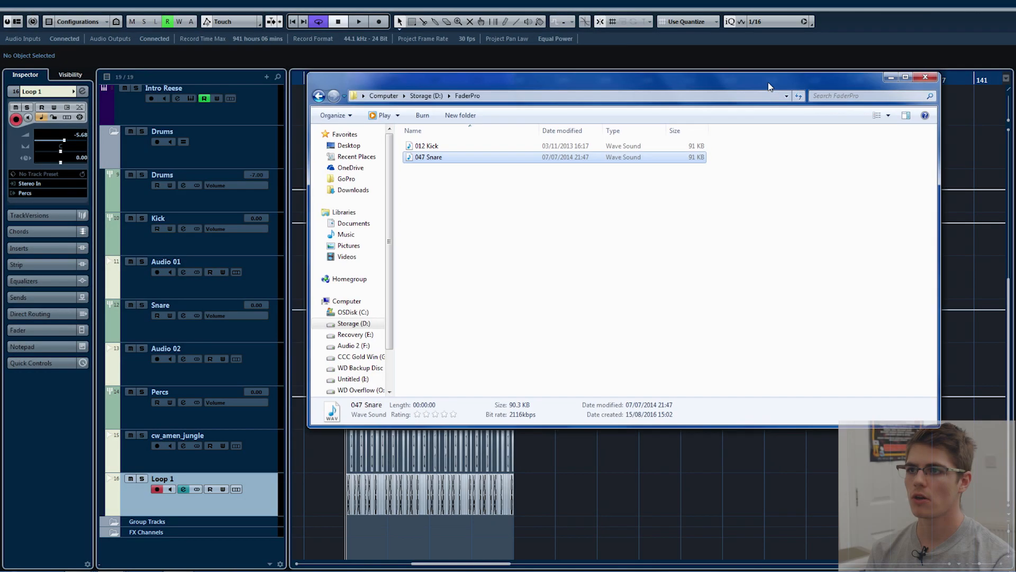
Import the 012 Kick and 047 Snare samples from the FaderPro folder onto new audio tracks at bar 81.
left_click_drag(309, 202, 601, 233)
left_click_drag(742, 88, 710, 107)
left_click(687, 165)
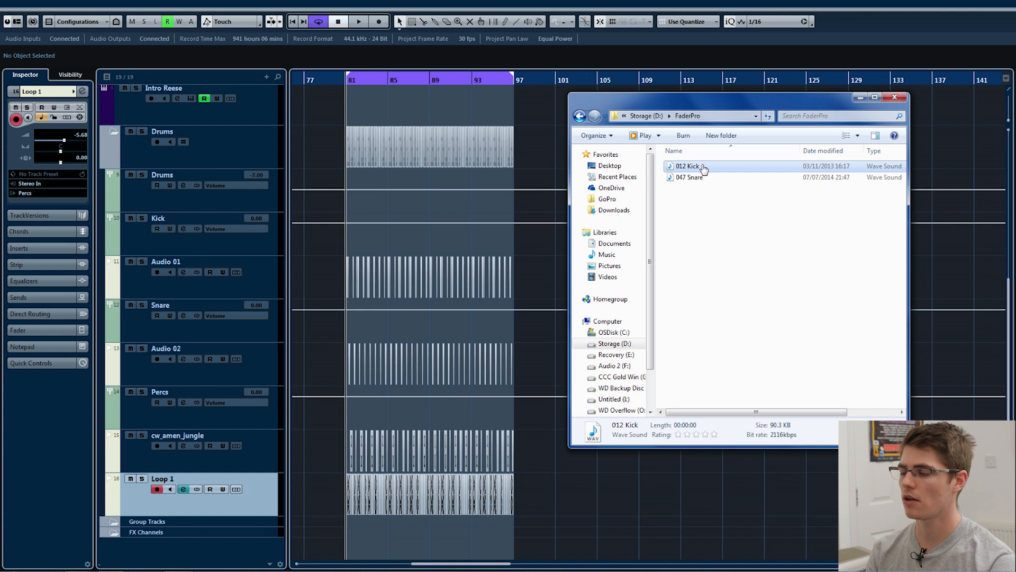
left_click_drag(704, 168, 348, 545)
left_click_drag(689, 177, 347, 553)
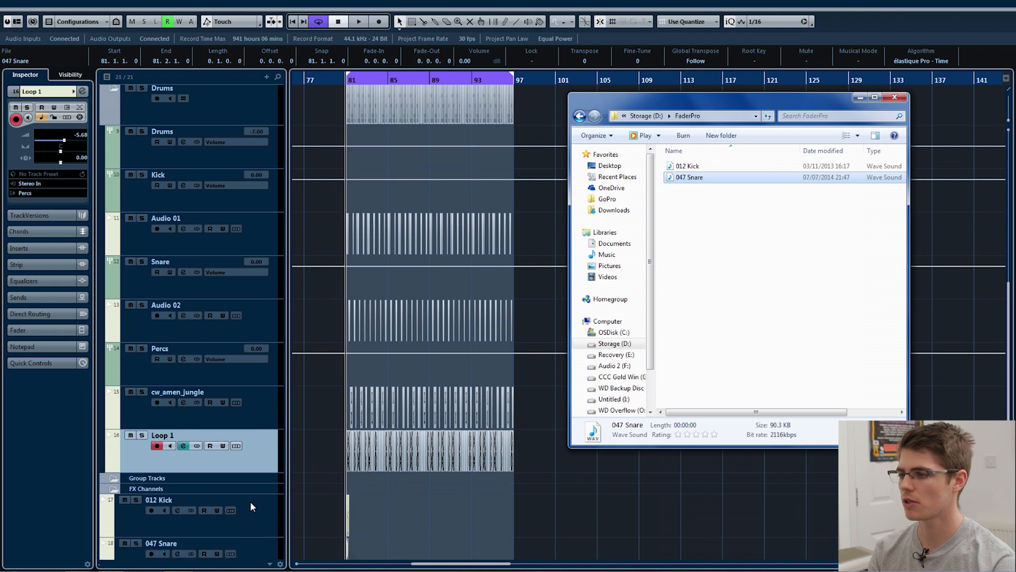
Move the 012 Kick and 047 Snare tracks directly below Audio 01 and minimize the file browser window.
left_click(266, 512)
left_click(264, 552, "shift")
left_click_drag(268, 513, 273, 260)
left_click(861, 96)
key("h")
key("h")
key("h")
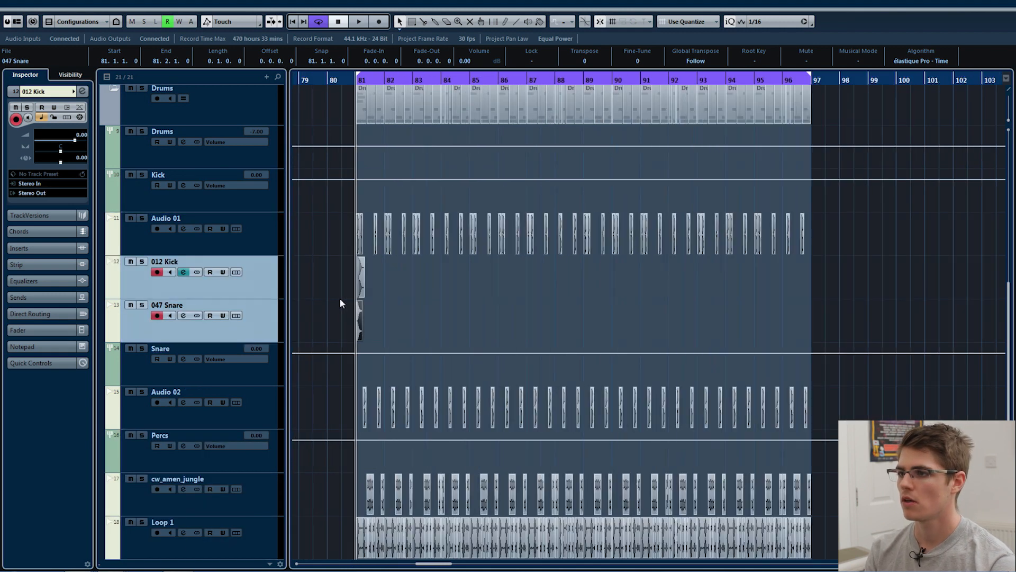
Reorder the new tracks so 047 Snare sits below Audio 02 and 012 Kick sits below Audio 01.
left_click(296, 329)
left_click_drag(276, 324, 267, 430)
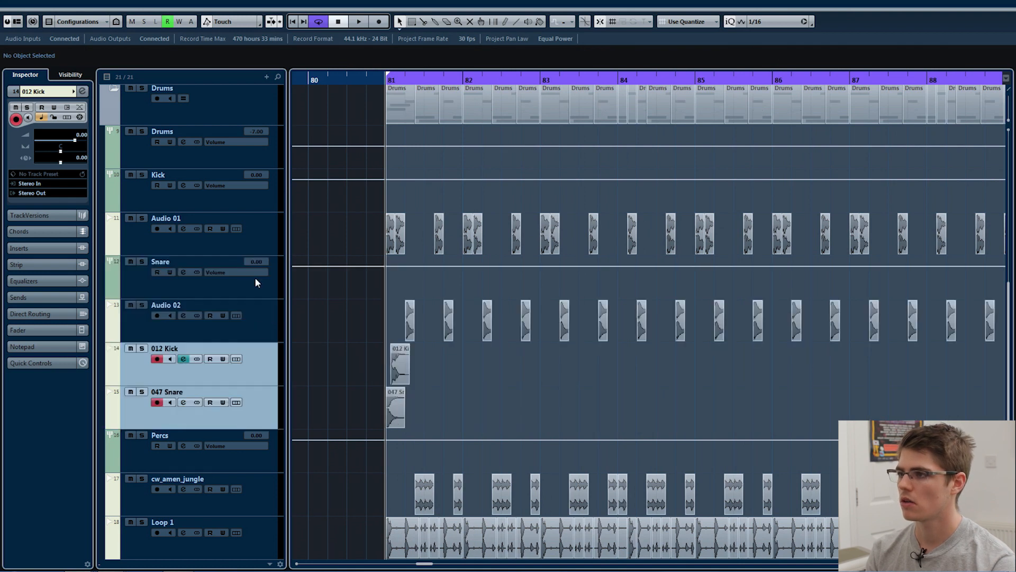
left_click(267, 370)
left_click_drag(267, 370, 254, 273)
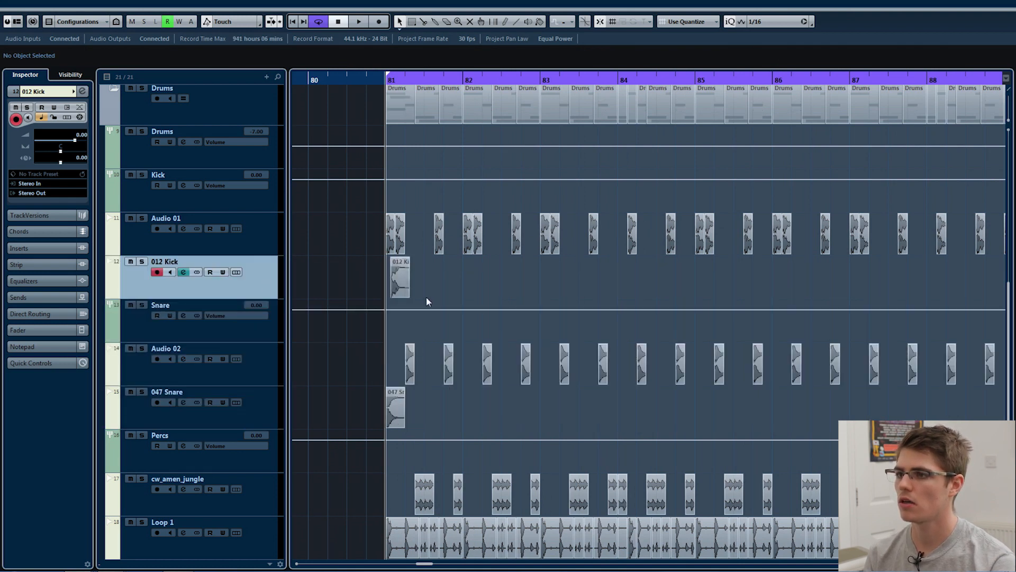
Shorten the 012 Kick event and copy it across bars 81 and 82 to match the Audio 01 kick pattern.
scroll(426, 296, "up", 2)
left_click(358, 295)
left_click_drag(358, 295, 461, 281)
key("ctrl+d")
left_click_drag(599, 280, 343, 282)
key("ctrl+d")
left_click_drag(479, 279, 521, 281)
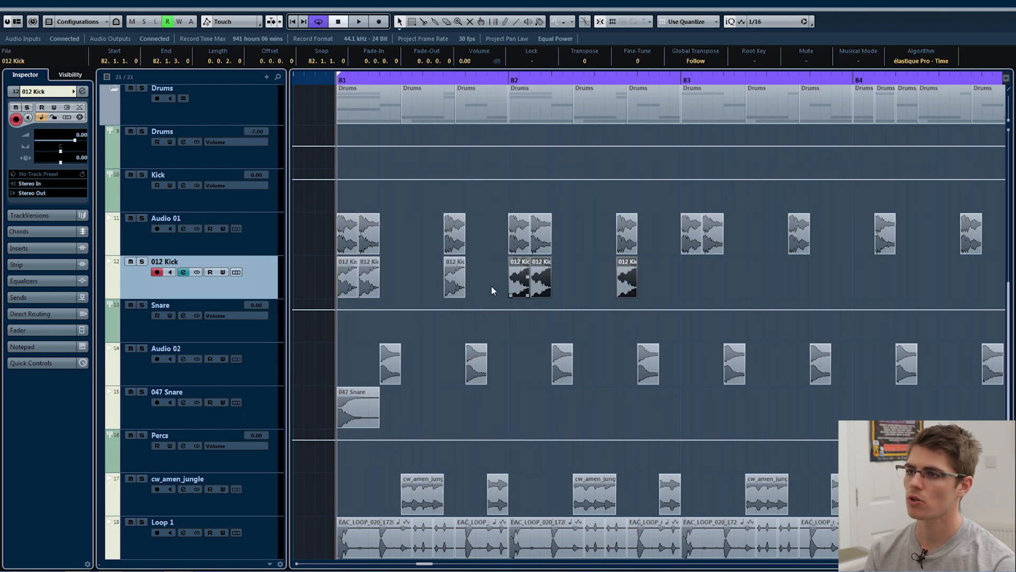
Duplicate the two-bar 012 Kick pattern onto bars 83 and 84.
scroll(442, 290, "down", 2)
left_click(383, 297)
scroll(552, 291, "up", 4)
left_click_drag(383, 298, 548, 278)
key("ctrl+d")
Delete the 012 Kick event at the very start of bar 84 to match the Audio 01 rhythm.
scroll(495, 301, "down", 1)
scroll(687, 270, "up", 8)
scroll(614, 278, "down", 13)
scroll(678, 295, "up", 4)
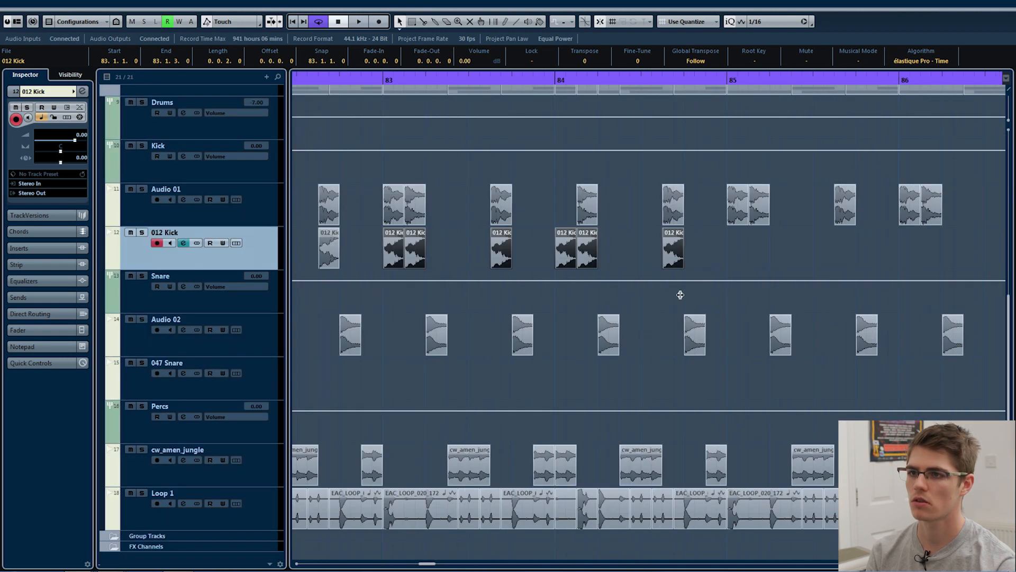
left_click(566, 262)
key("Delete")
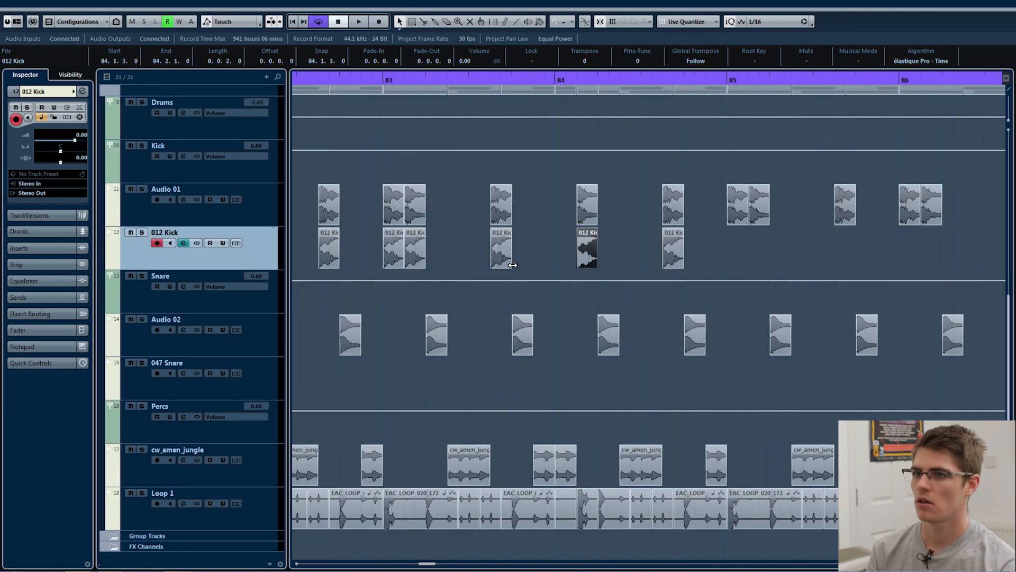
Duplicate the four-bar 012 Kick pattern and align the copy to the start of bar 85.
scroll(479, 252, "down", 4)
left_click_drag(606, 243, 288, 265)
scroll(710, 241, "up", 4)
key("ctrl+d")
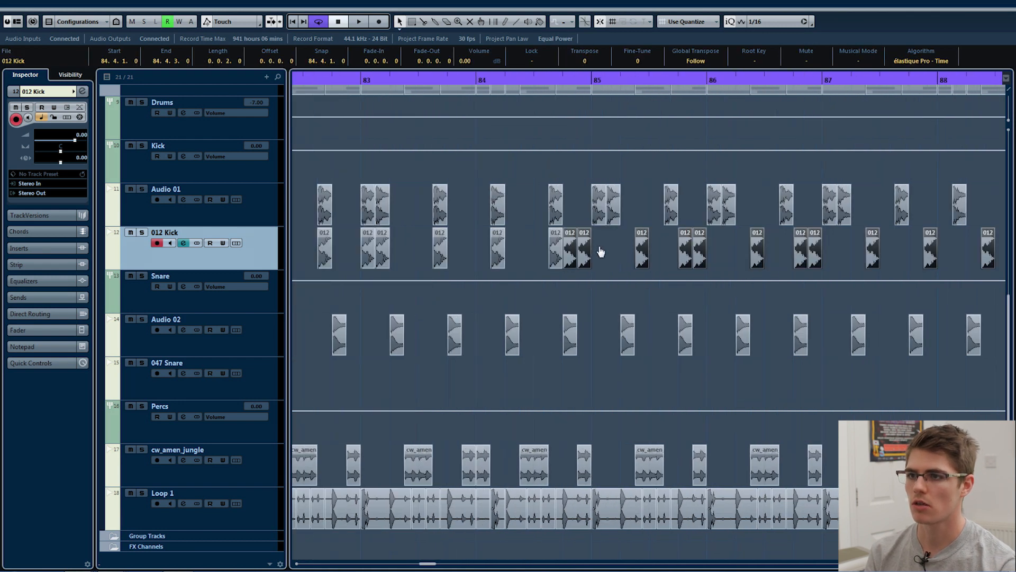
left_click_drag(557, 253, 586, 251)
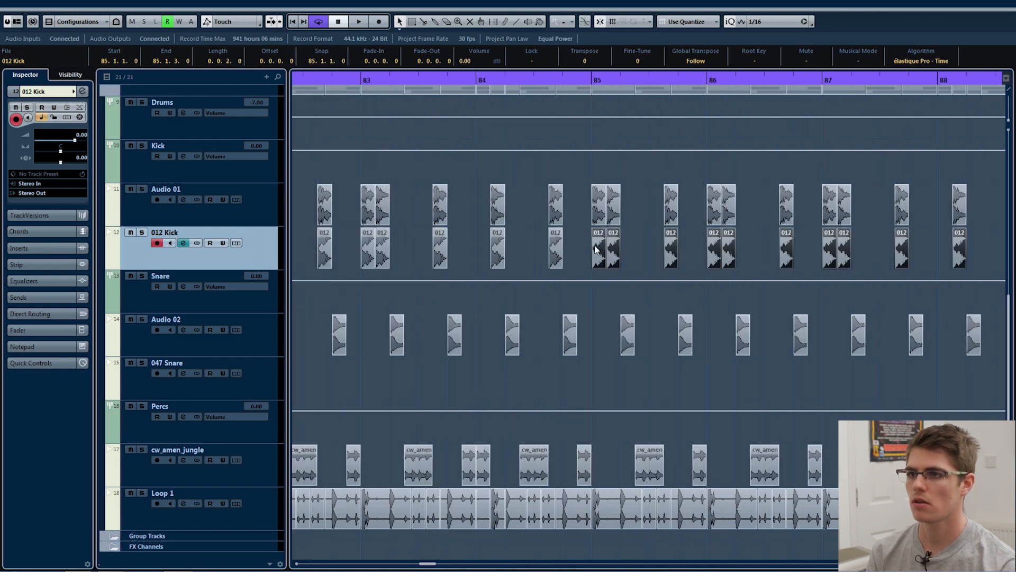
Duplicate the eight-bar 012 Kick pattern and align the copy to bar 89, filling the section up to bar 97.
scroll(463, 245, "down", 4)
left_click_drag(442, 242, 762, 245)
scroll(767, 243, "up", 4)
key("ctrl+d")
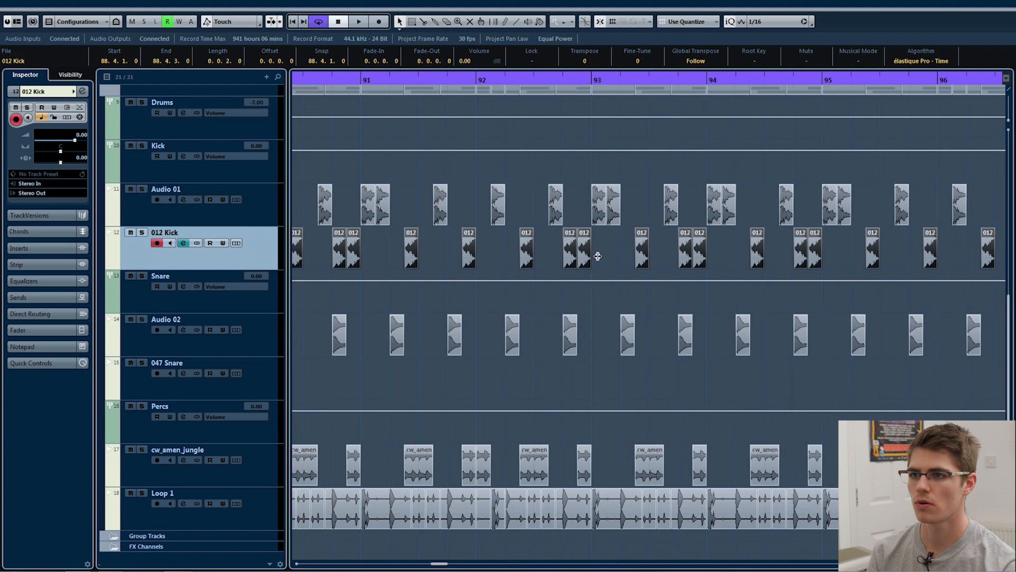
scroll(500, 258, "down", 4)
scroll(445, 253, "up", 5)
left_click_drag(395, 248, 428, 246)
scroll(527, 267, "down", 5)
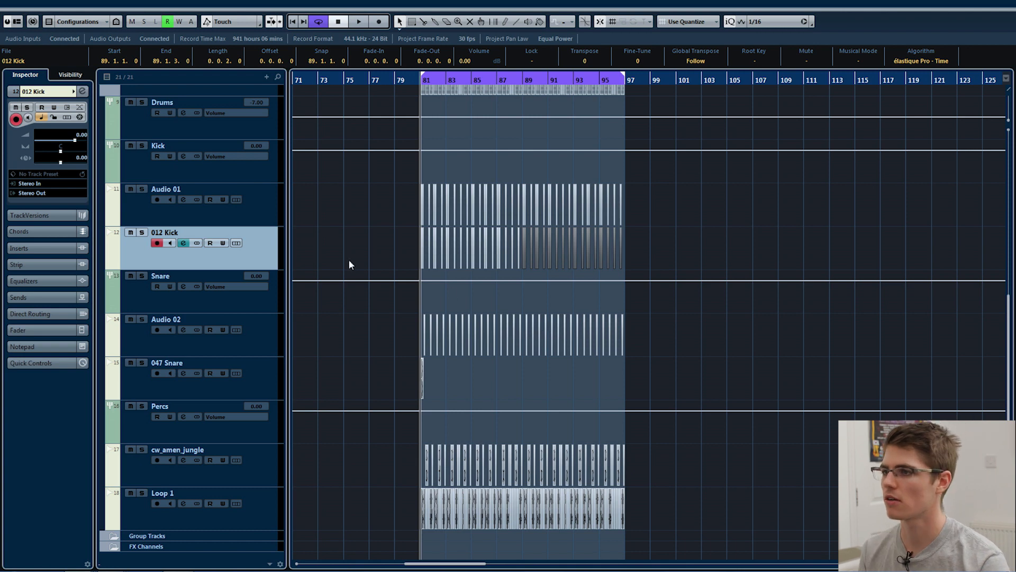
scroll(466, 294, "up", 3)
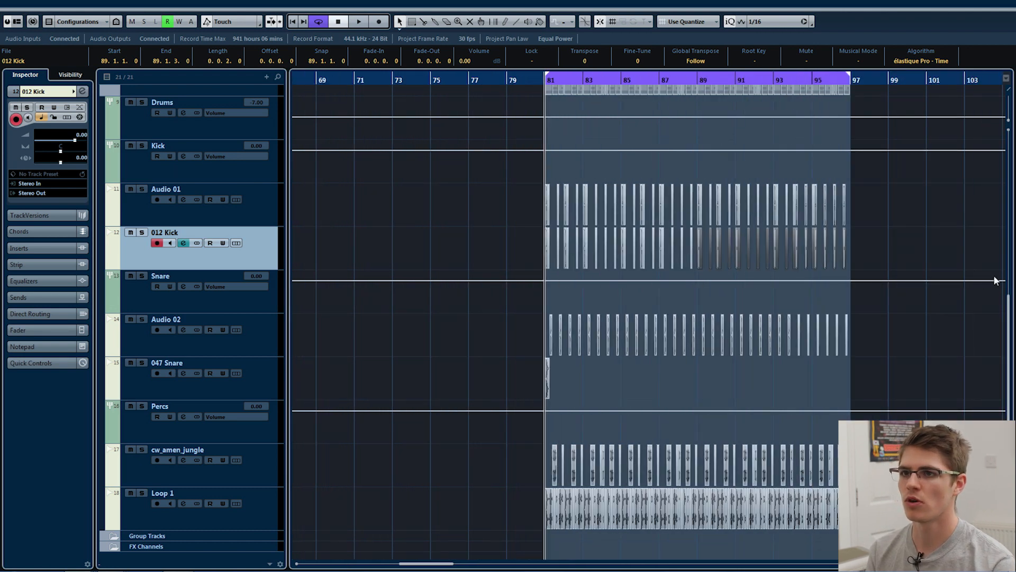
Route the output of the 012 Kick track to the Kick group.
scroll(993, 281, "up", 2)
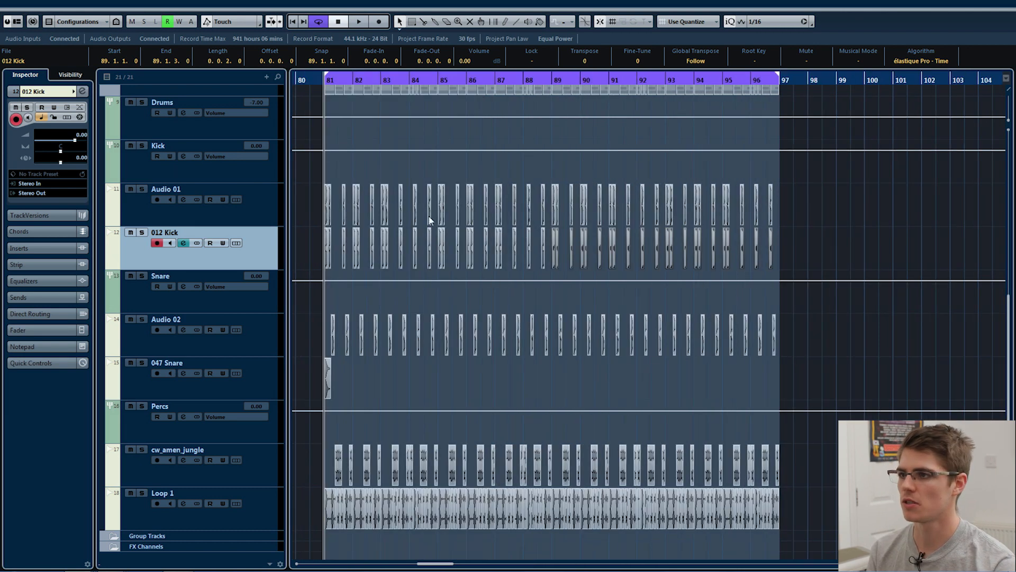
left_click(47, 193)
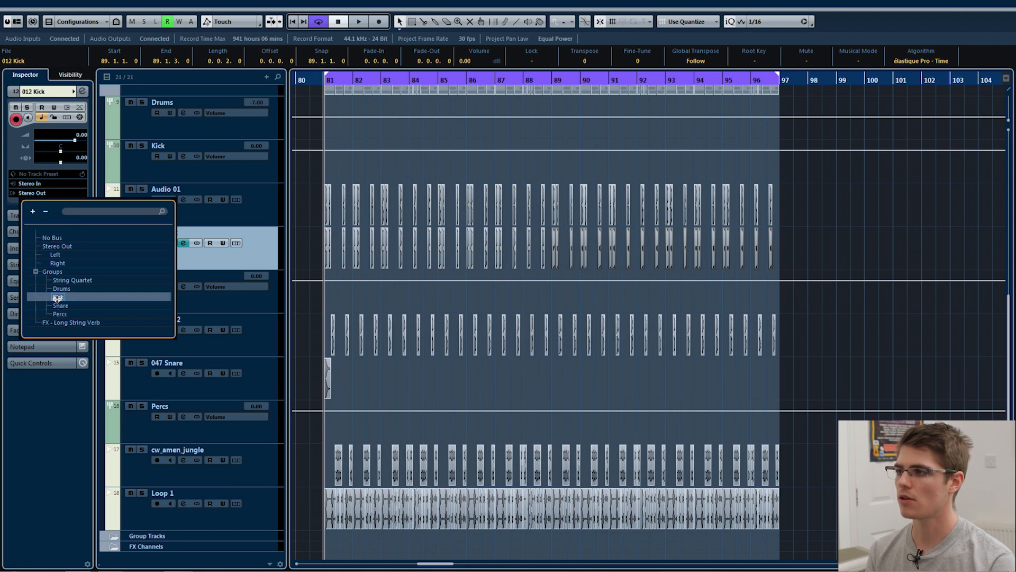
left_click(56, 298)
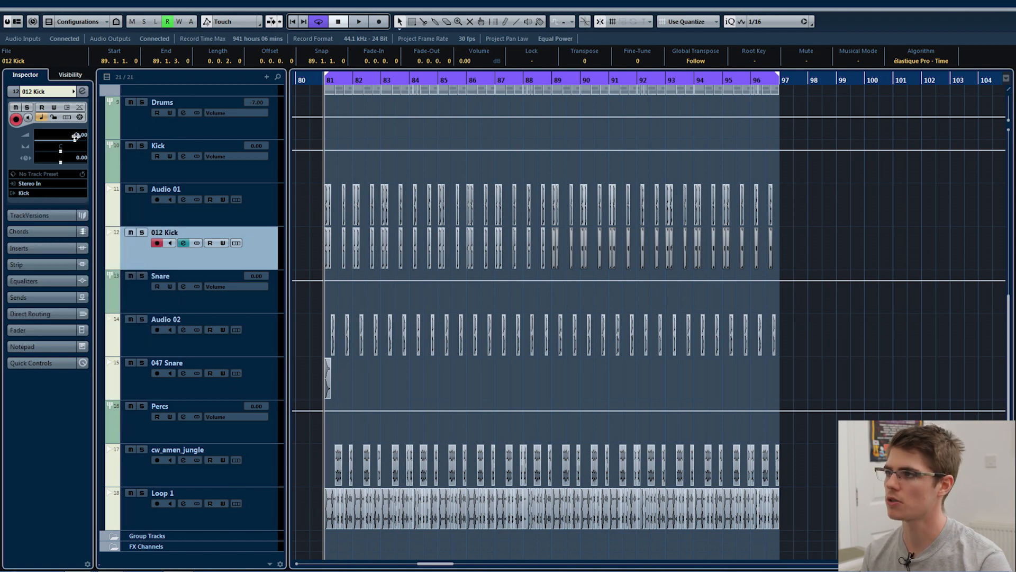
Lower the volume of the 012 Kick track to -4.60 and of the Audio 01 track to -2.00.
scroll(77, 135, "down", 3)
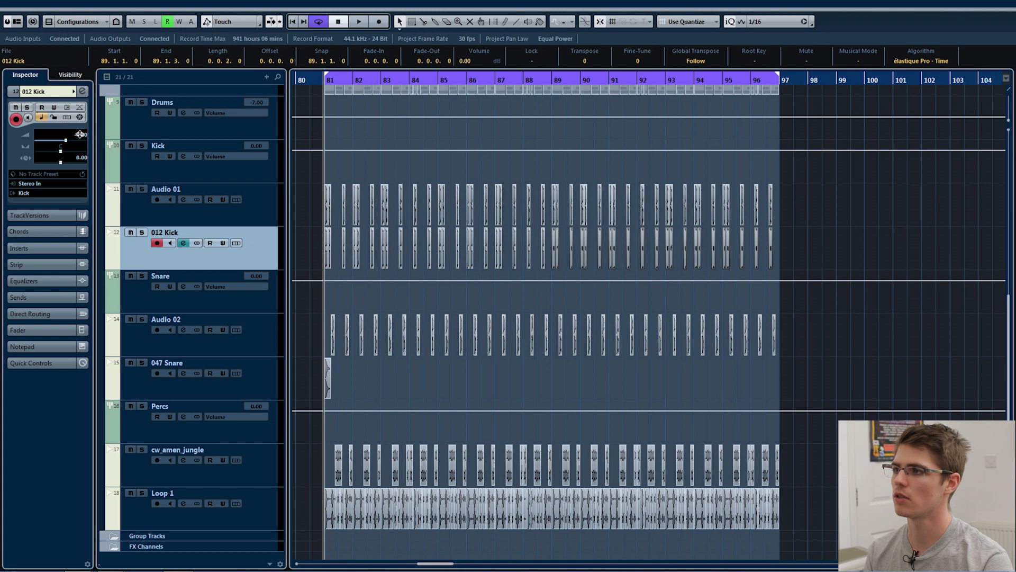
key("Up")
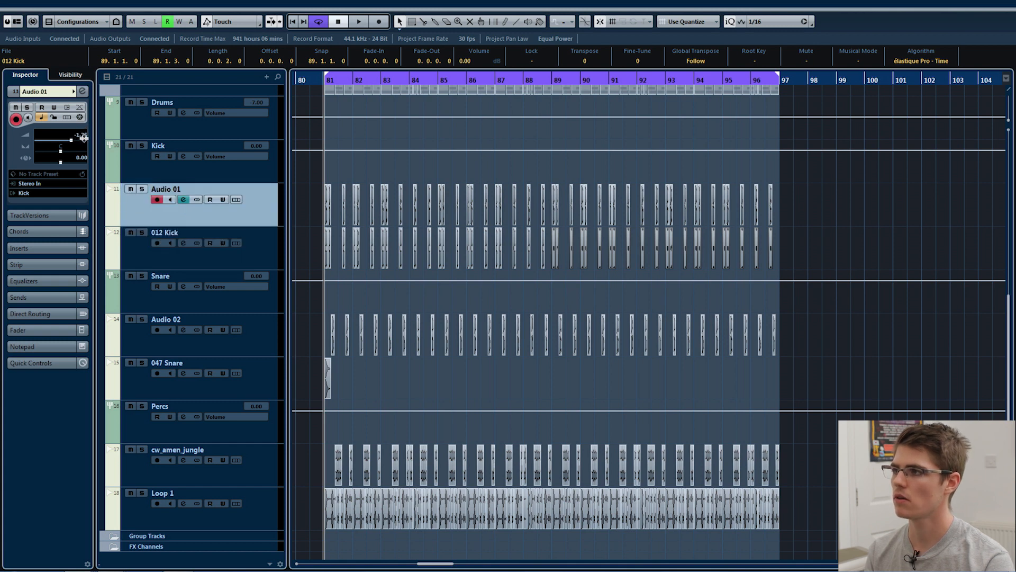
scroll(84, 137, "down", 1)
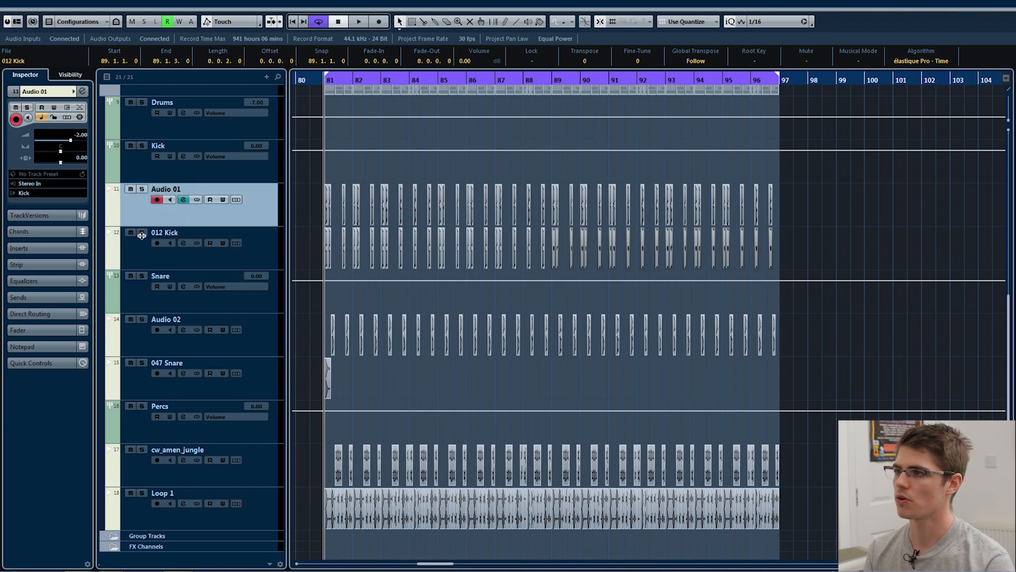
Move the 047 Snare event to beat 2 of bar 81 and duplicate it onto beat 4 to match Audio 02.
left_click(136, 342)
scroll(330, 397, "up", 4)
scroll(453, 384, "down", 3)
scroll(450, 386, "up", 4)
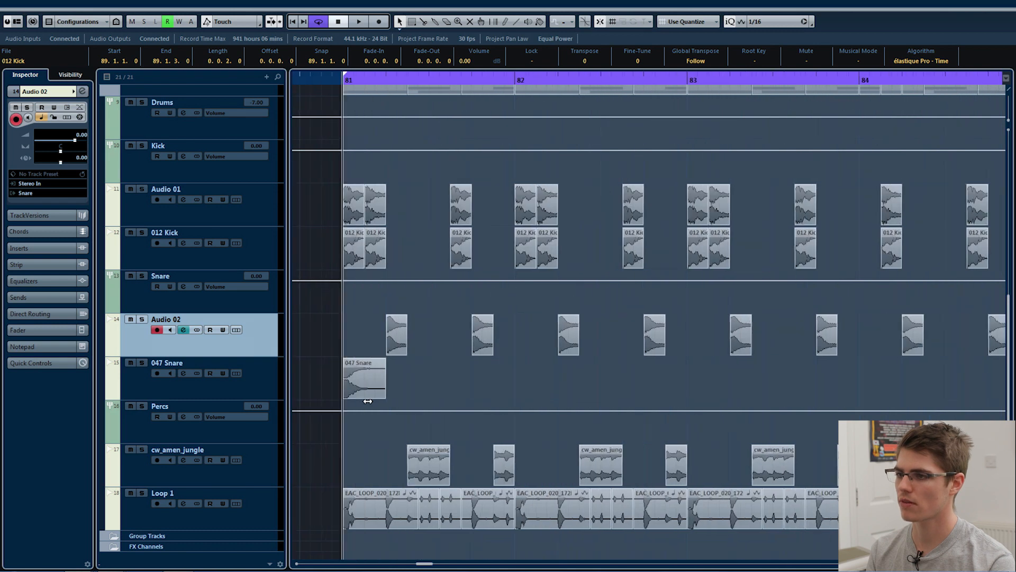
scroll(367, 389, "up", 4)
left_click_drag(362, 383, 480, 382)
scroll(452, 383, "down", 4)
key("ctrl+d")
Duplicate the two 047 Snare events and align the copy to beat 2 of bar 82.
scroll(468, 381, "down", 4)
left_click(549, 379)
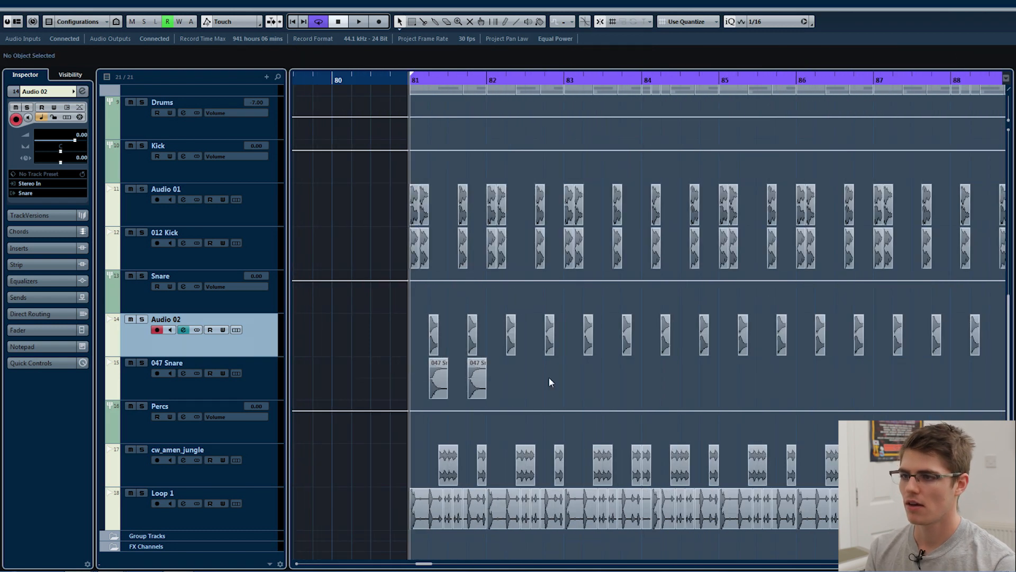
key("ctrl+d")
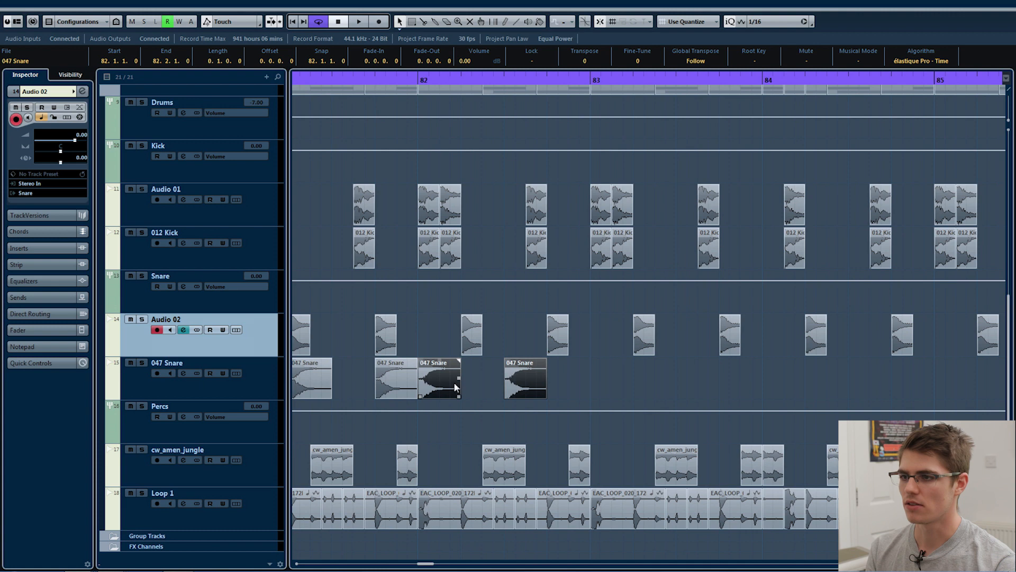
left_click_drag(442, 379, 488, 378)
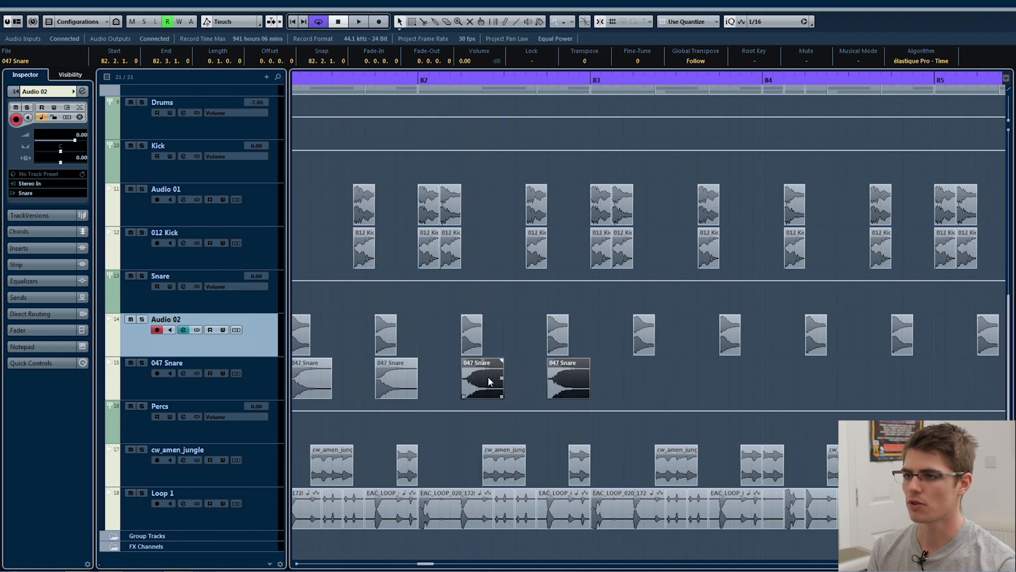
Duplicate the two-bar 047 Snare pattern and align the copy to beat 2 of bar 83.
scroll(488, 377, "down", 5)
left_click_drag(377, 377, 574, 386)
scroll(574, 385, "up", 4)
key("ctrl+d")
left_click_drag(449, 377, 486, 375)
Duplicate the four-bar 047 Snare pattern and align the copy to beat 2 of bar 85.
scroll(486, 375, "down", 5)
left_click_drag(358, 376, 624, 384)
scroll(616, 384, "up", 4)
key("ctrl+d")
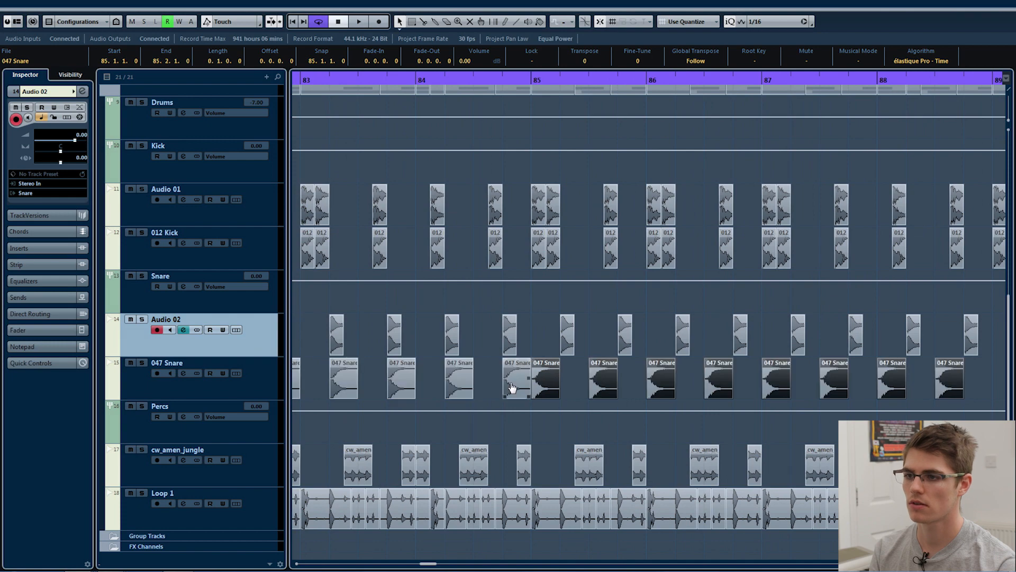
left_click_drag(543, 383, 567, 382)
Duplicate the eight-bar 047 Snare pattern and align the copy to beat 2 of bar 89, filling the section up to bar 97.
scroll(562, 383, "down", 5)
left_click_drag(403, 376, 715, 388)
scroll(716, 388, "up", 4)
key("ctrl+d")
left_click_drag(651, 382, 674, 386)
scroll(673, 384, "down", 5)
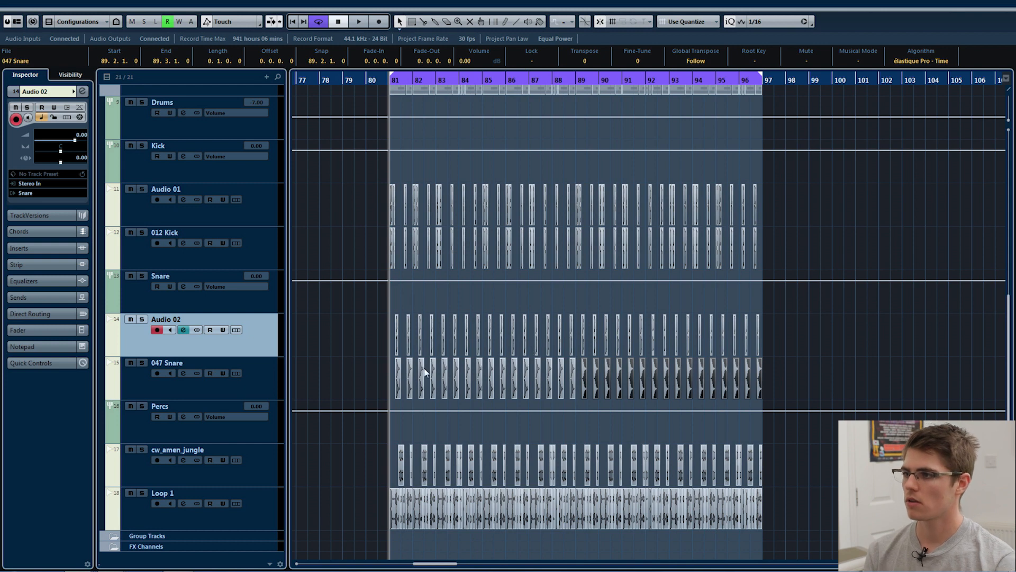
Solo the Drums group and start playback.
left_click(130, 119)
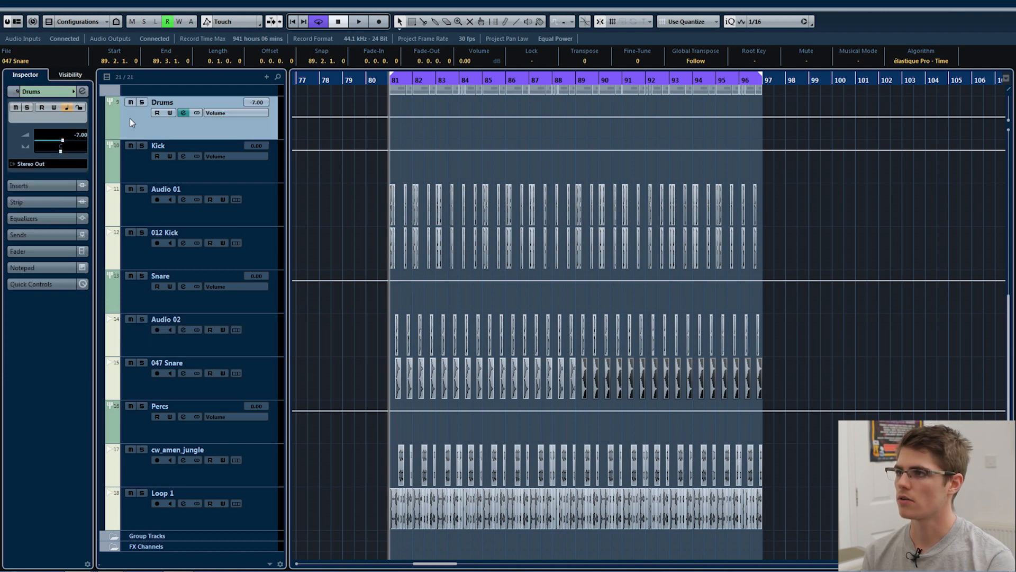
key("s")
key("space")
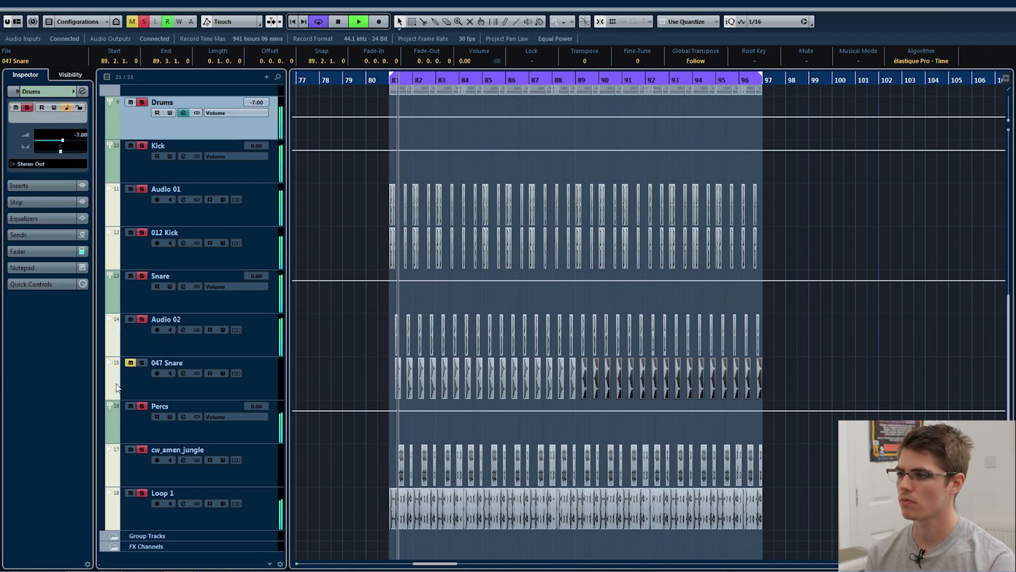
Solo the 047 Snare track, route its output to the Snare group and lower its volume to -3.06.
left_click(112, 384)
key("s")
left_click(30, 194)
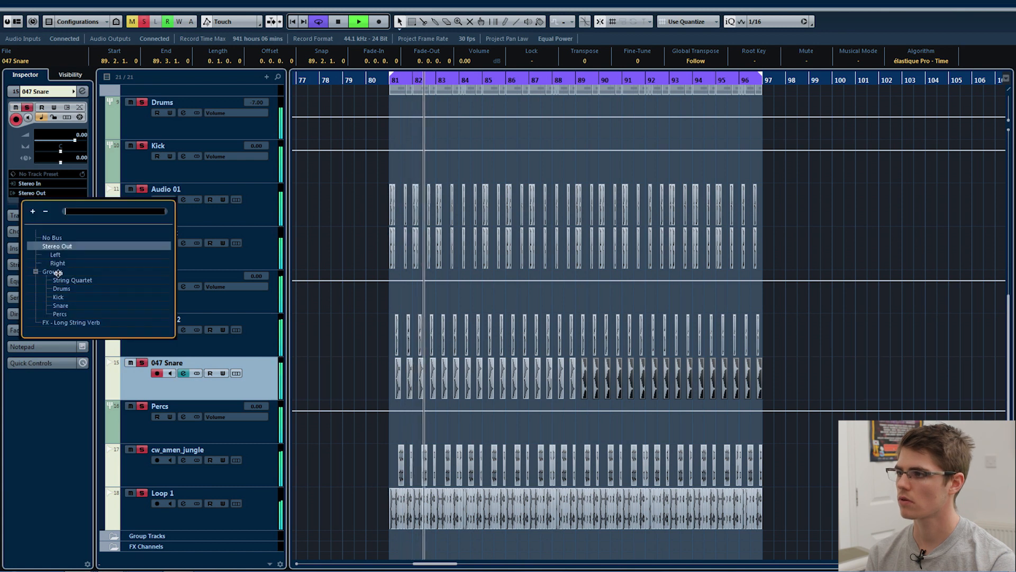
left_click(62, 306)
scroll(79, 133, "down", 5)
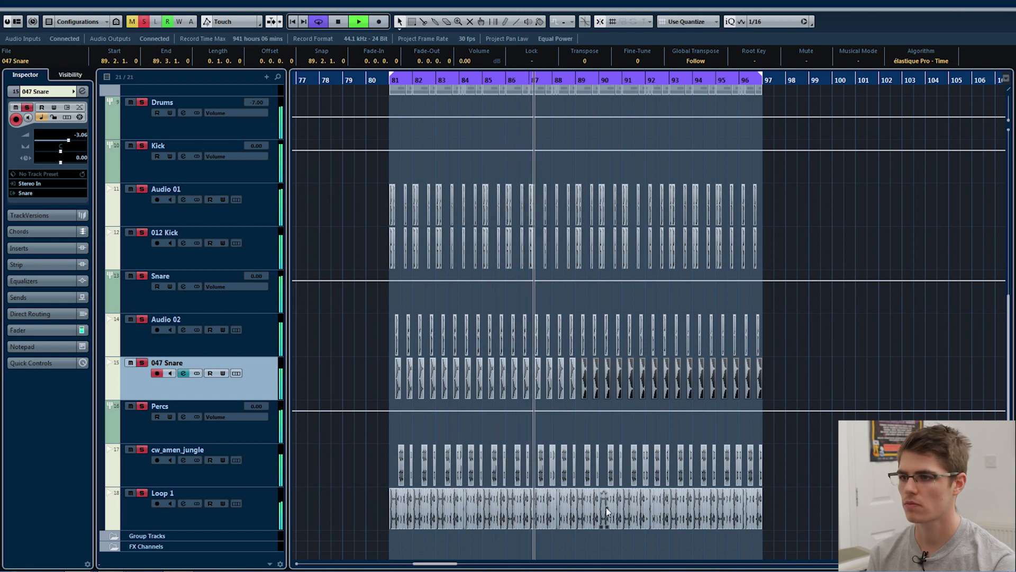
Compare the drum mix with the 012 Kick and 047 Snare layers muted and unmuted, and stop playback.
left_click(130, 233)
left_click(131, 364)
left_click(132, 364)
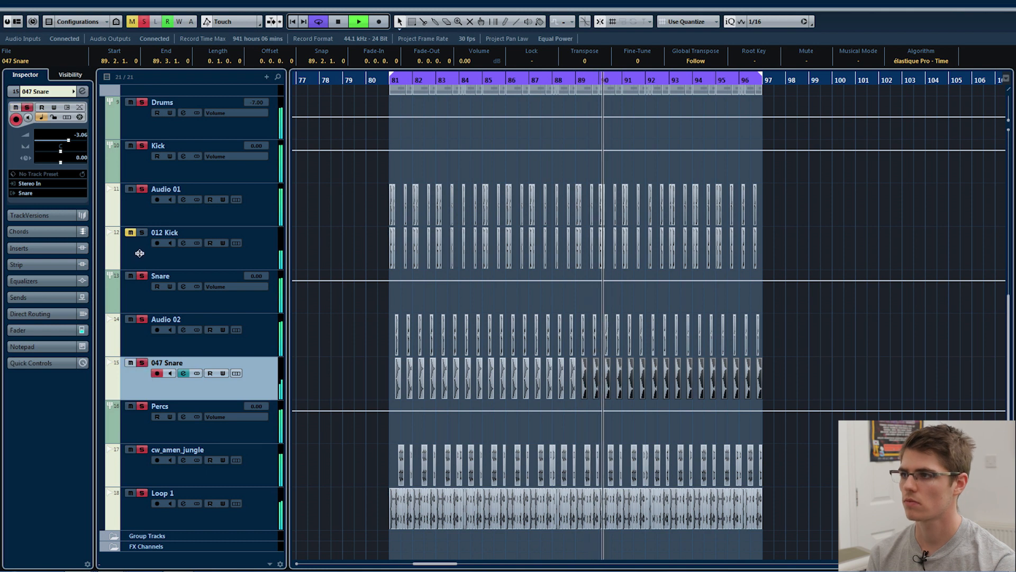
left_click(131, 233)
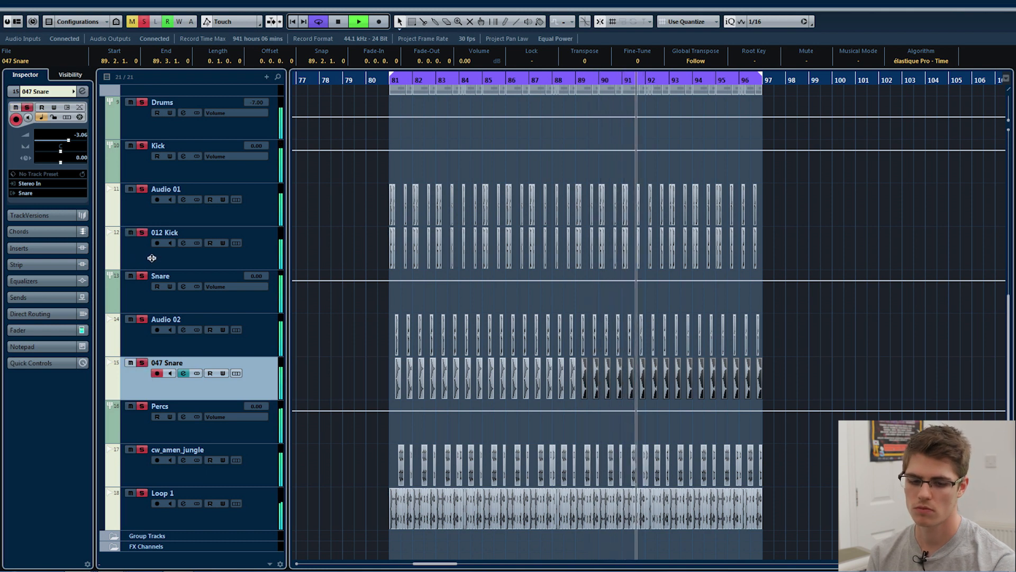
key("space")
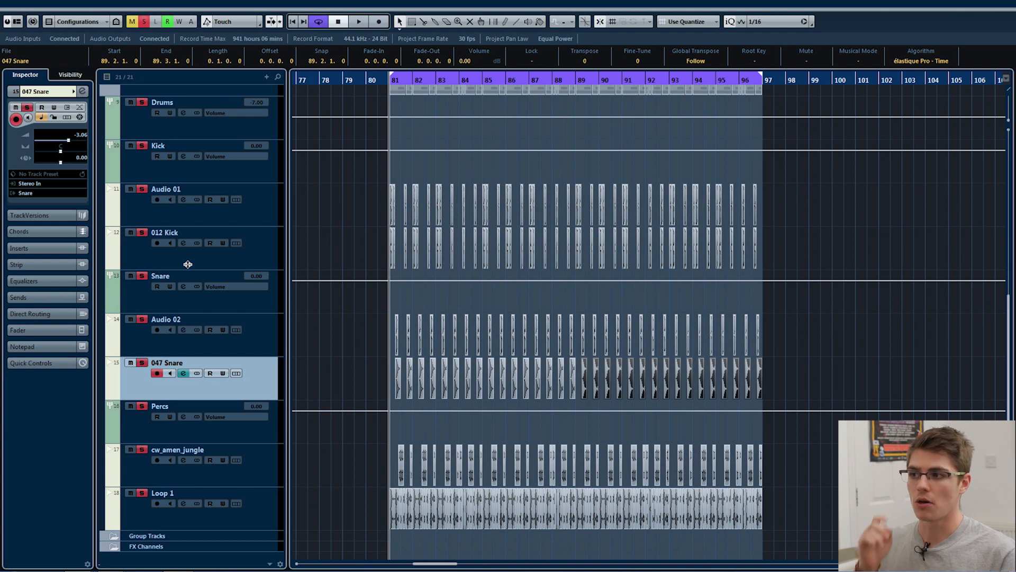
Clear the existing solos and audition the 012 Kick track on its own.
left_click(188, 264)
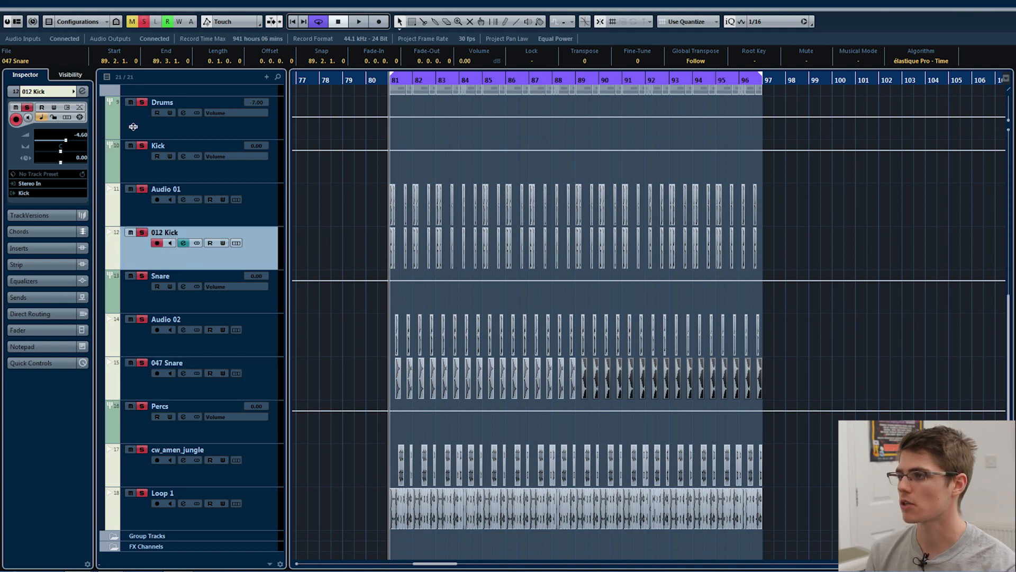
left_click(148, 25)
key("s")
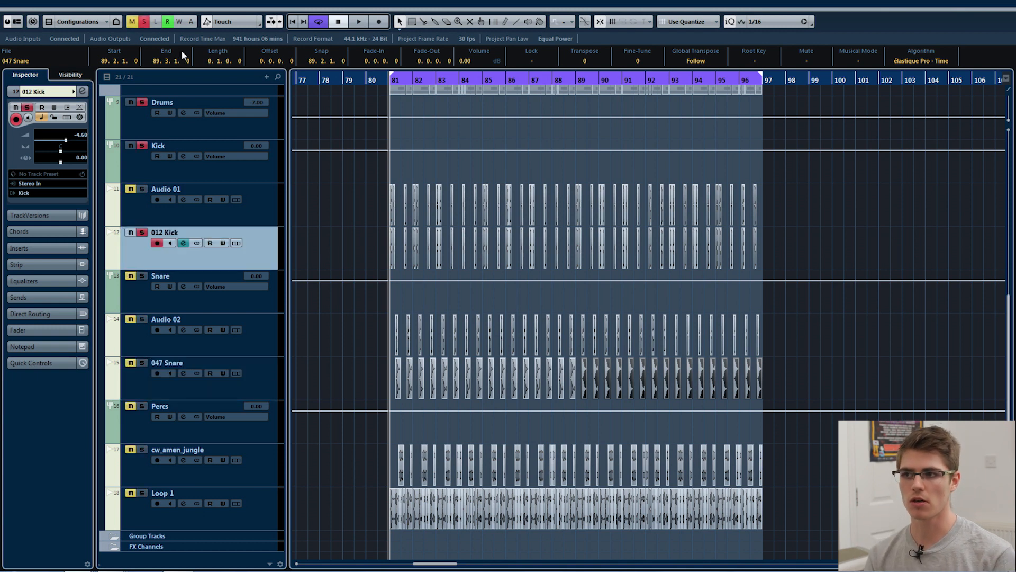
key("space")
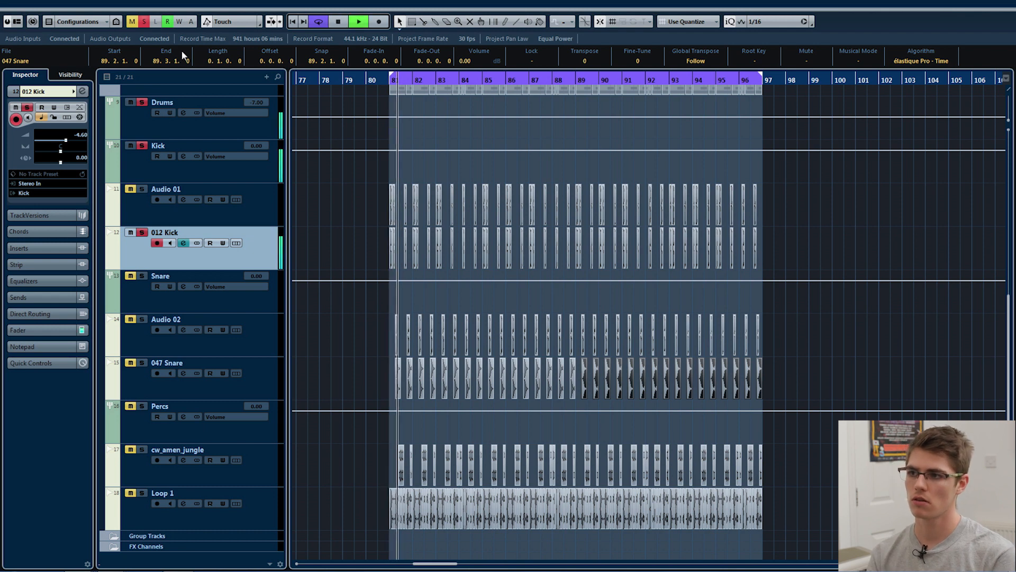
Solo the 047 Snare track together with the 012 Kick, listen to both layers, and clear all solos.
left_click(135, 385)
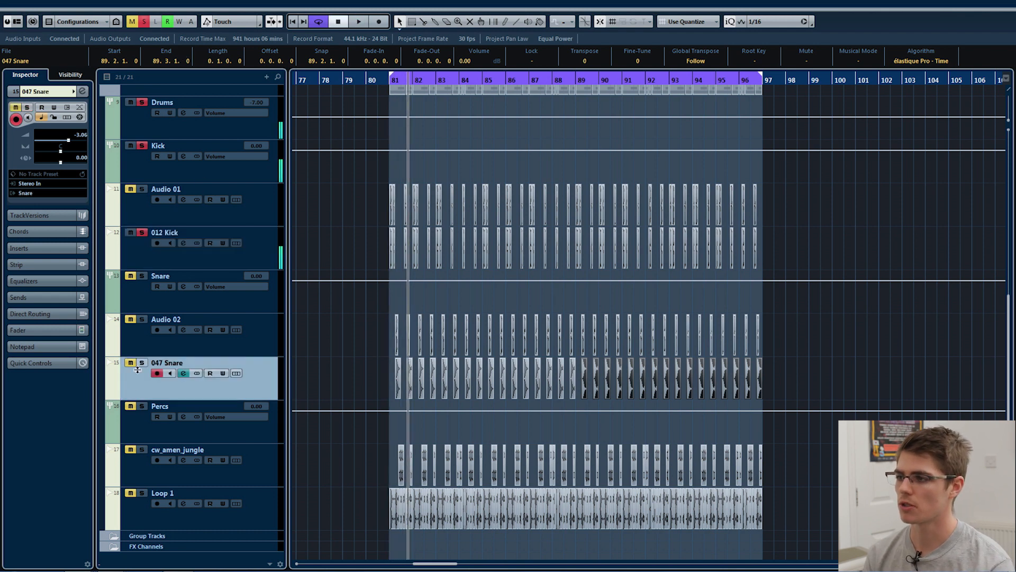
key("s")
key("space")
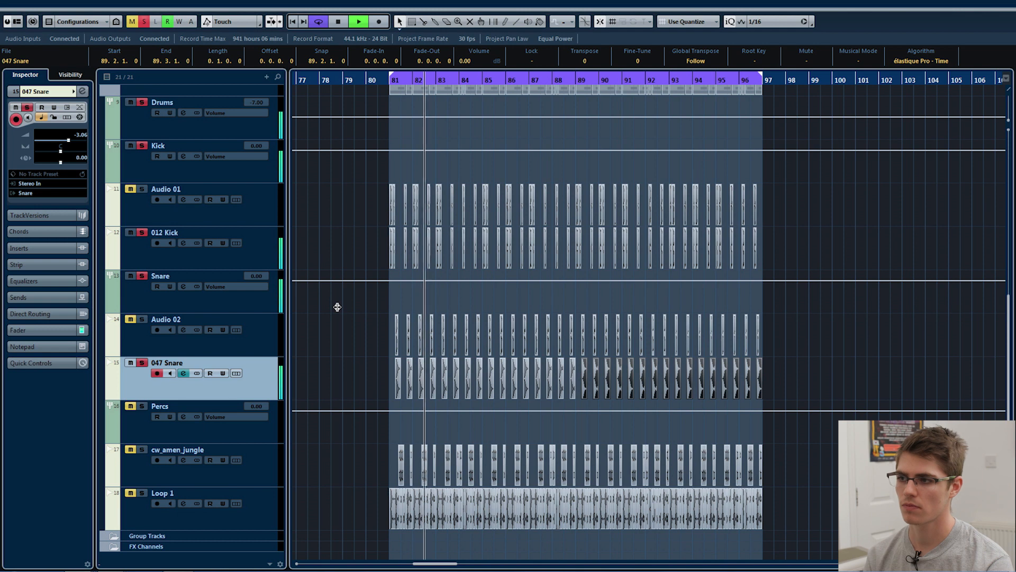
left_click(338, 21)
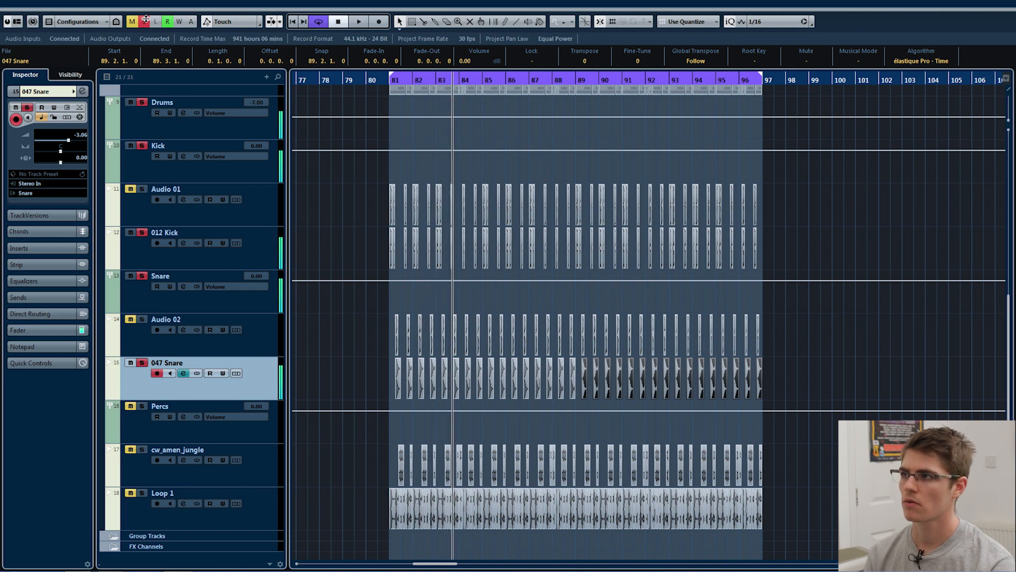
left_click(144, 22)
Shorten all 047 Snare events to a length of 0.0.2.0 and give them a 0.0.1.14 fade-out.
left_click_drag(337, 373, 794, 381)
scroll(673, 394, "up", 10)
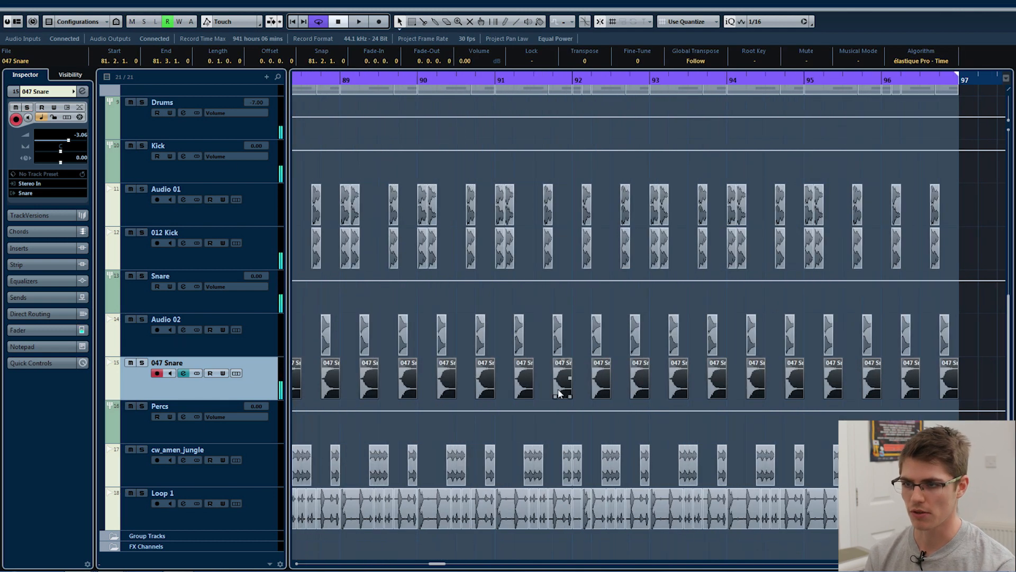
left_click_drag(621, 396, 516, 360)
scroll(571, 392, "up", 2)
scroll(592, 377, "down", 5)
scroll(592, 377, "down", 8)
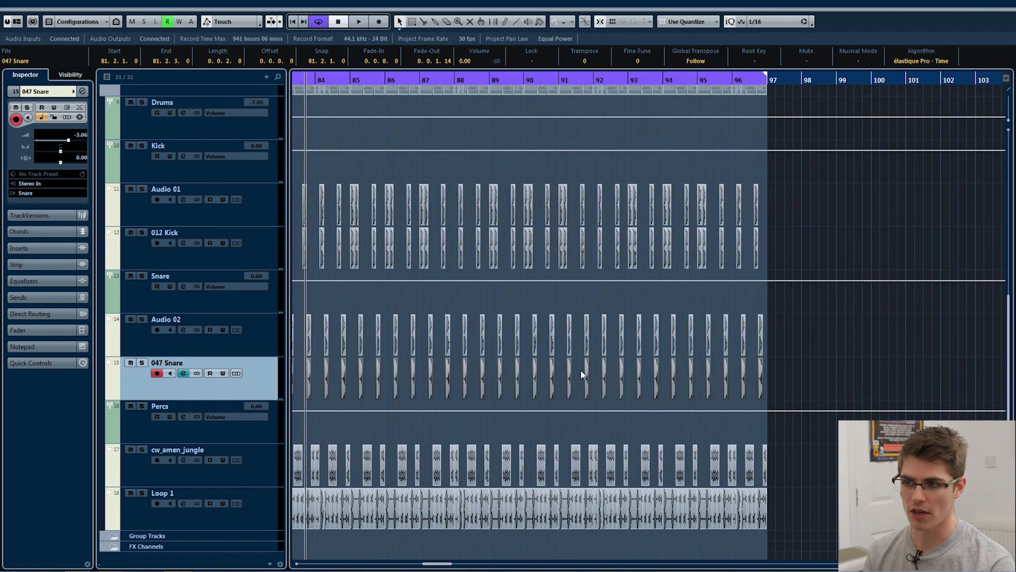
Solo the 047 Snare track to audition the shortened hits, stop playback and clear all solos.
key("s")
key("space")
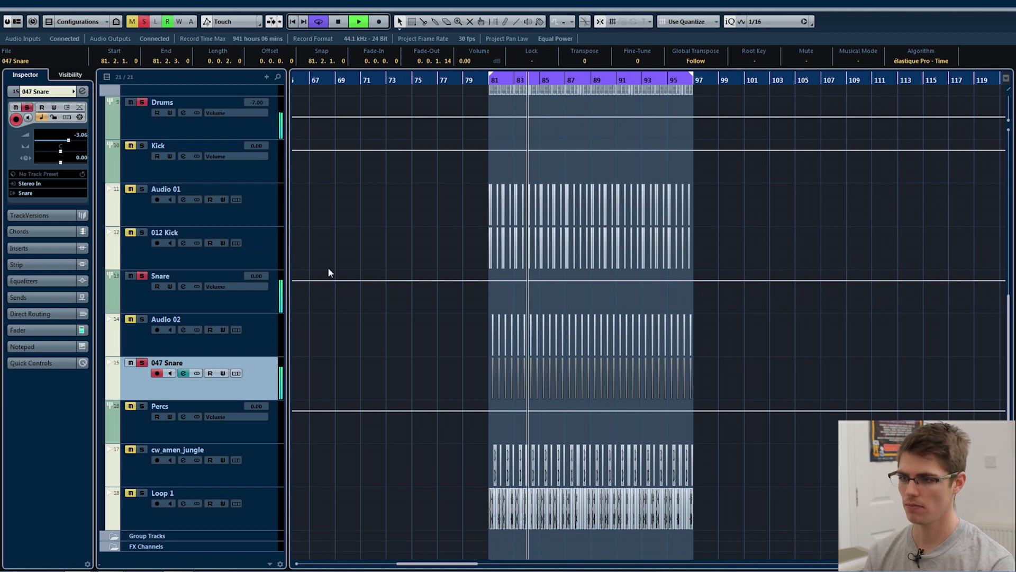
key("space")
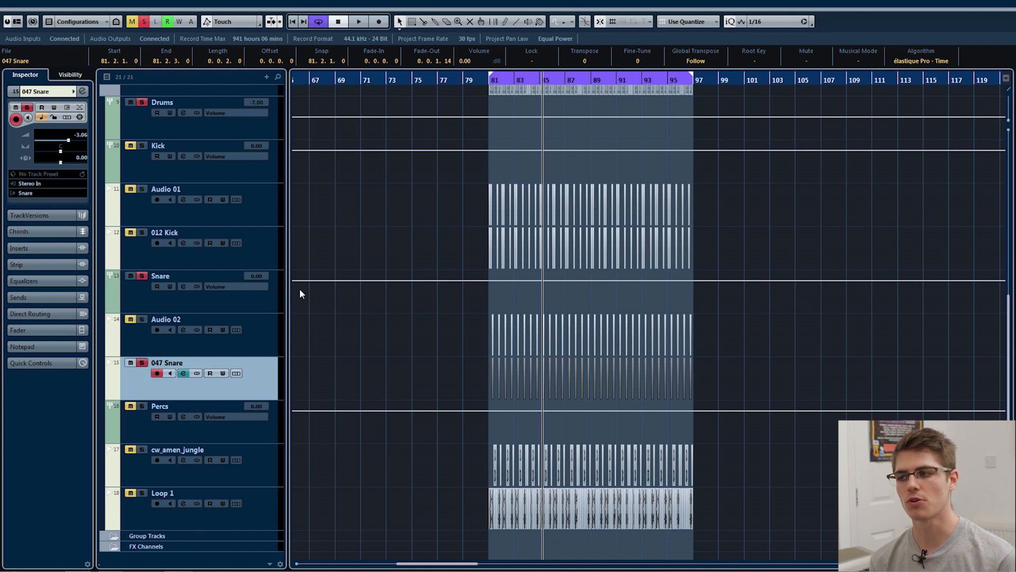
left_click(138, 292)
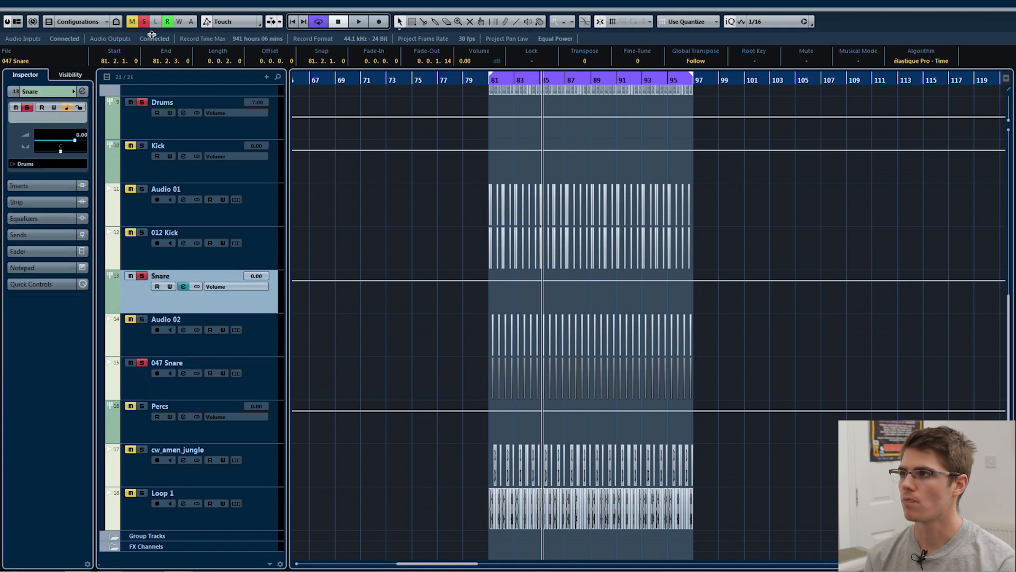
left_click(144, 21)
Solo the Loop 1 track, listen to it alone, stop playback and remove the solo.
scroll(544, 501, "up", 4)
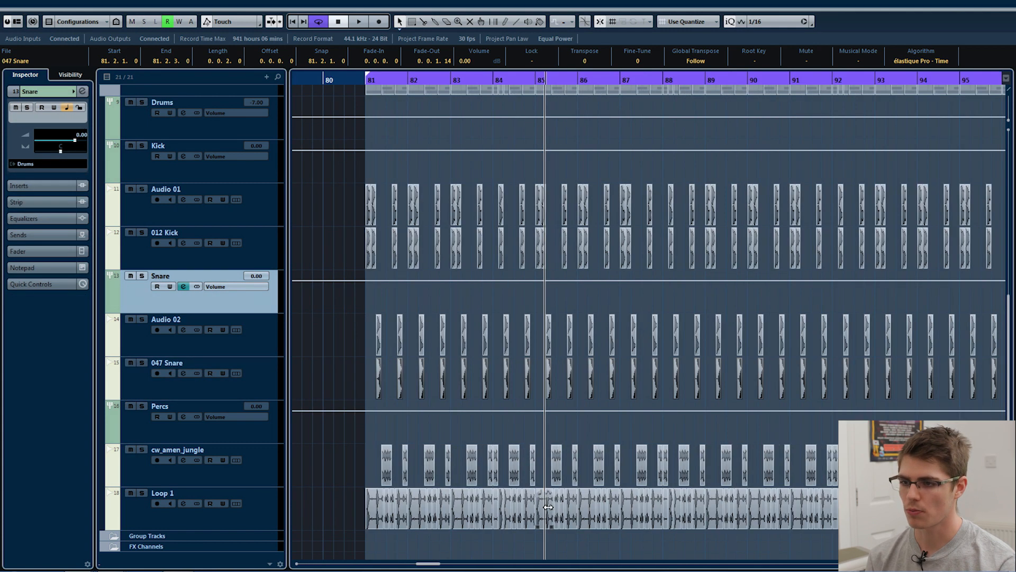
left_click(236, 504)
left_click(237, 503)
left_click(141, 492)
key("space")
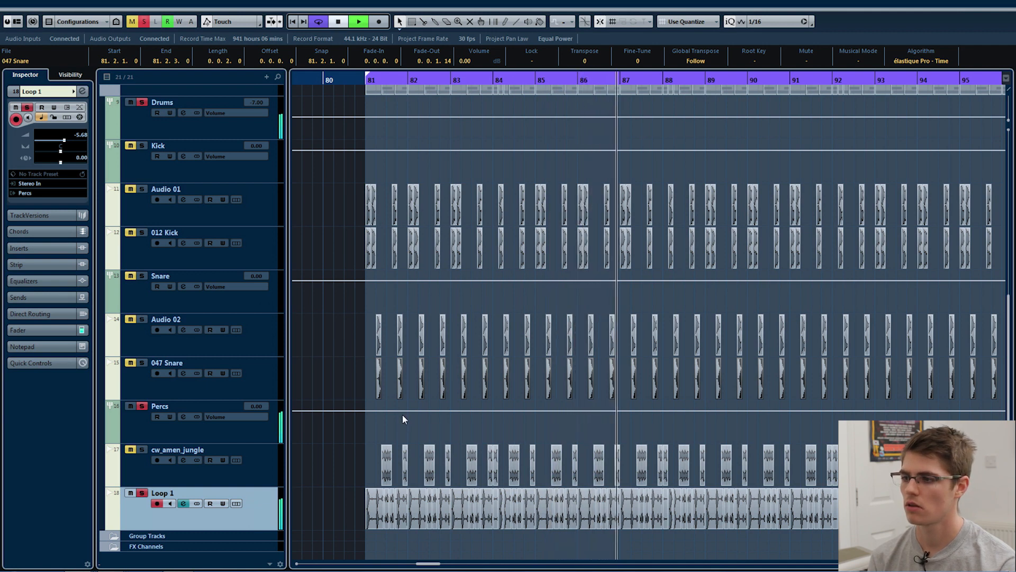
key("space")
scroll(356, 412, "down", 4)
key("s")
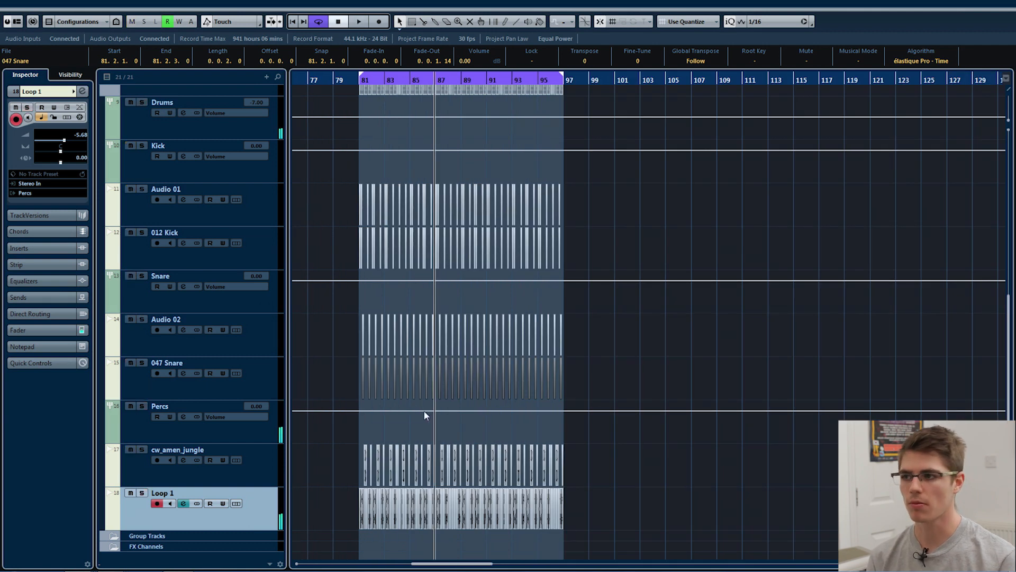
Start an audio file import at the start of the loop range and browse up to the D:\Samples folder.
left_click(269, 311)
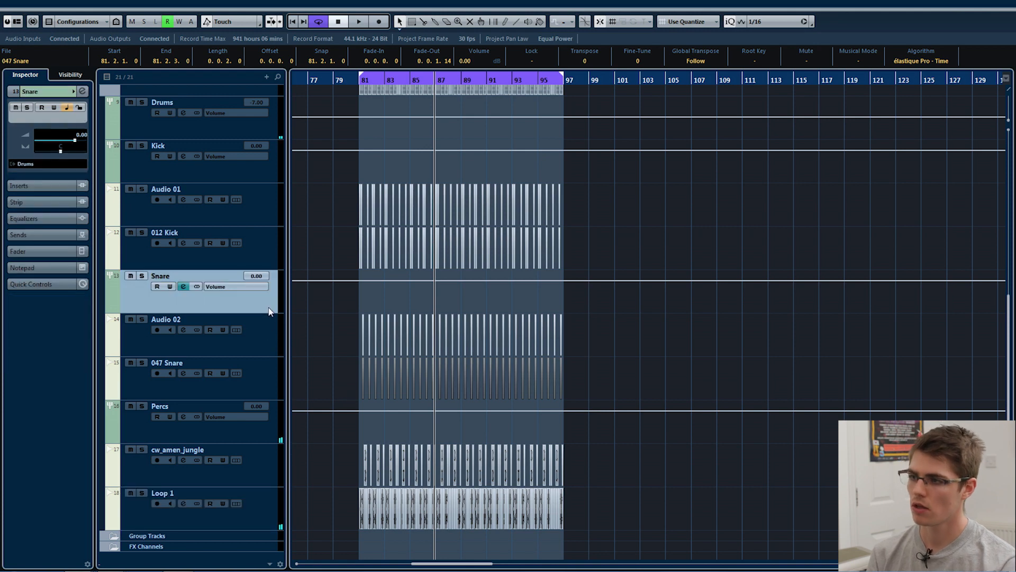
key("KP_1")
left_click(10, 4)
mouse_move(109, 161)
left_click(209, 161)
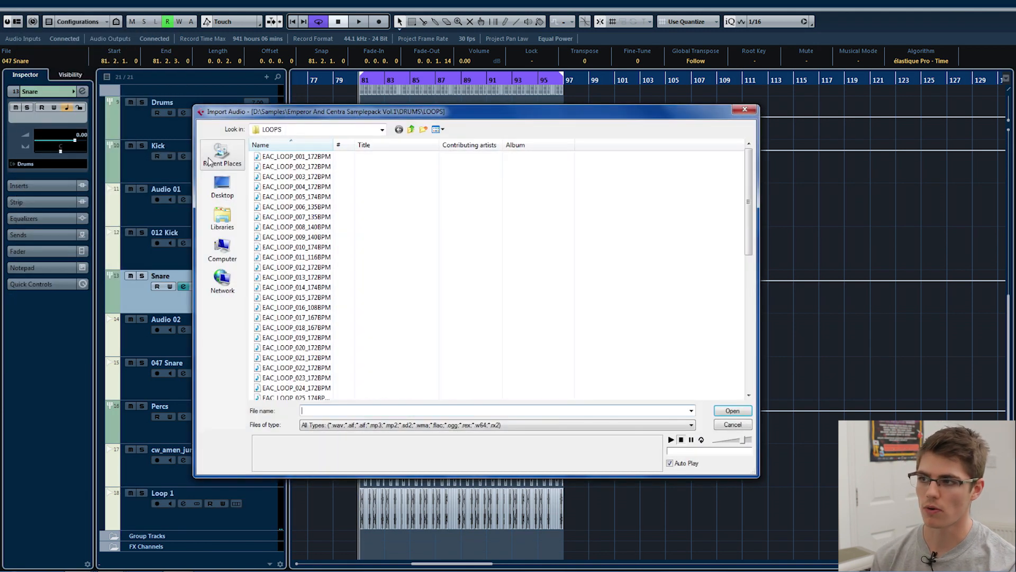
left_click(412, 129)
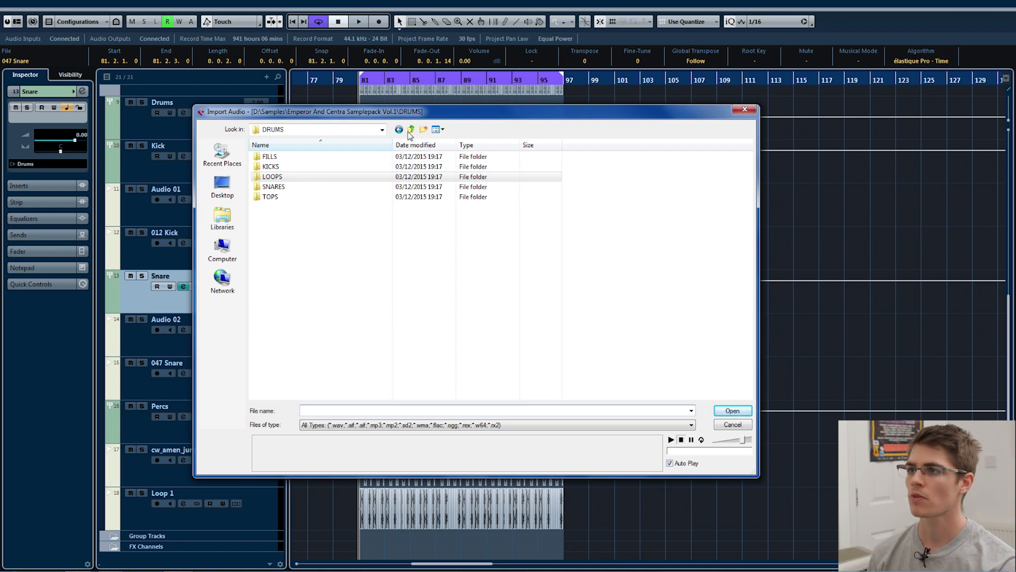
left_click(411, 130)
left_click(412, 130)
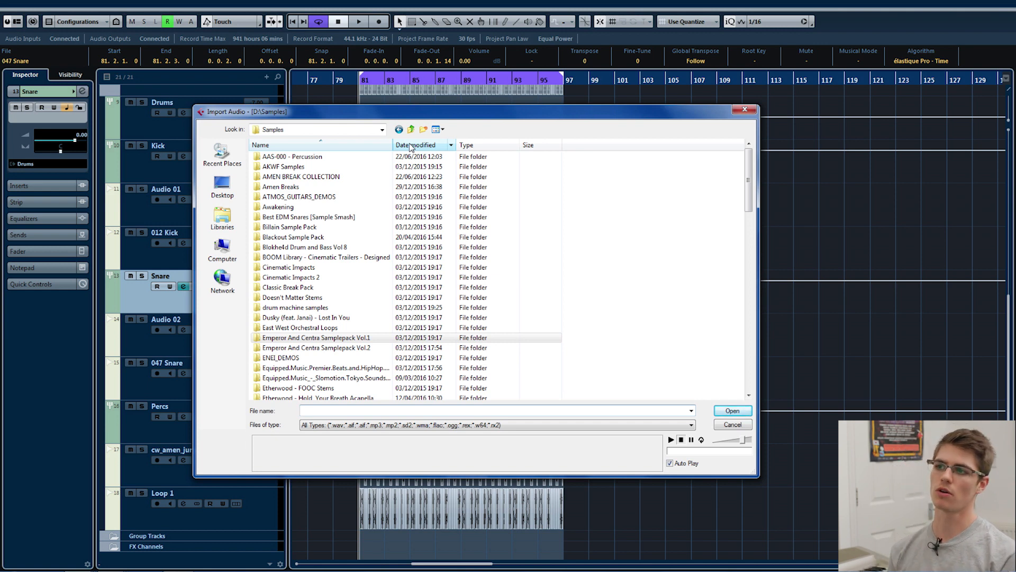
Browse from the Equipped Music Premier Beats pack through Premier Beats - Loops Wav and 06 HiHat Loops into 90 Bpm HiHat Loops.
left_click(340, 369)
scroll(340, 369, "down", 2)
double_click(344, 308)
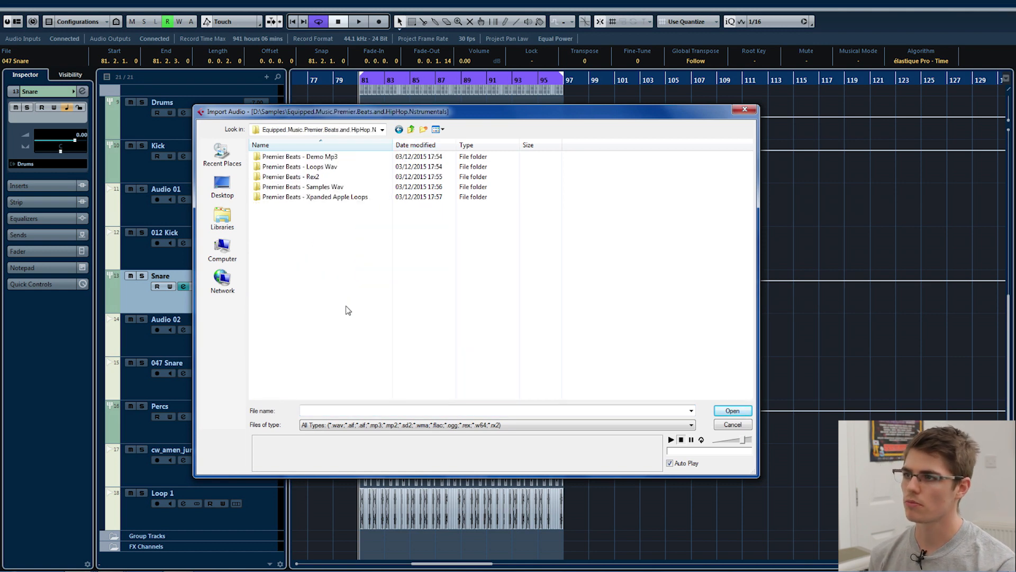
double_click(320, 168)
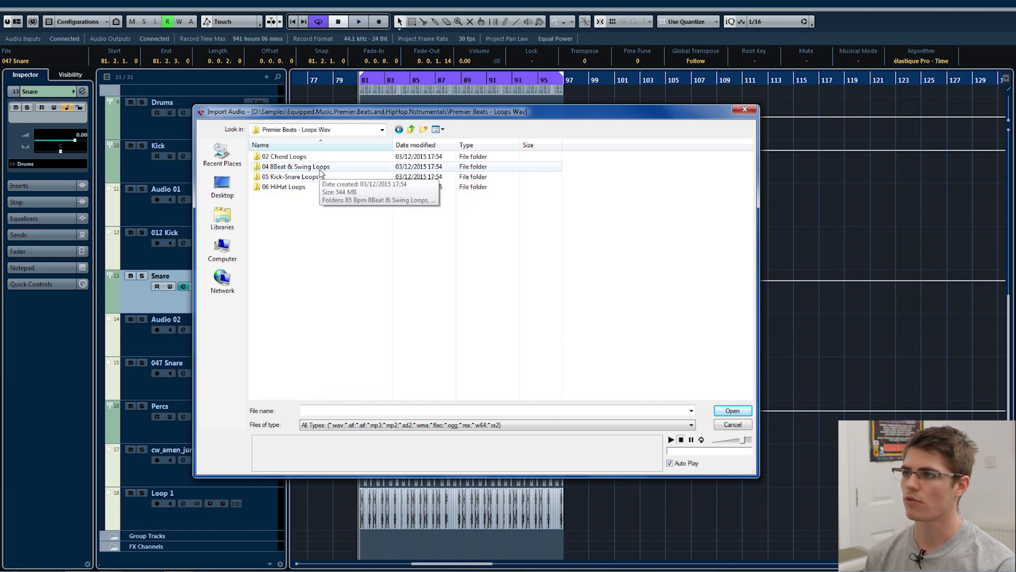
double_click(317, 186)
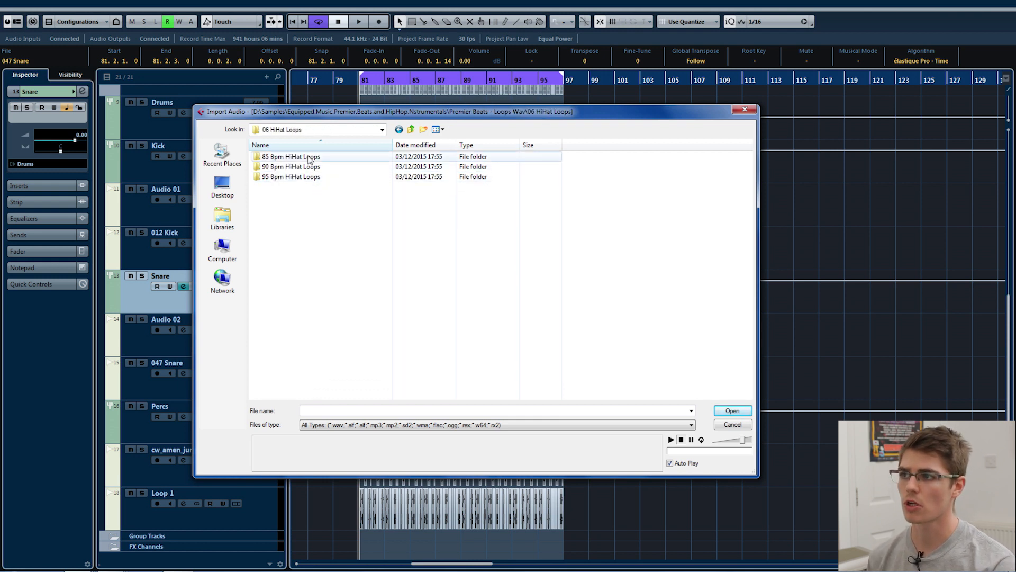
double_click(307, 169)
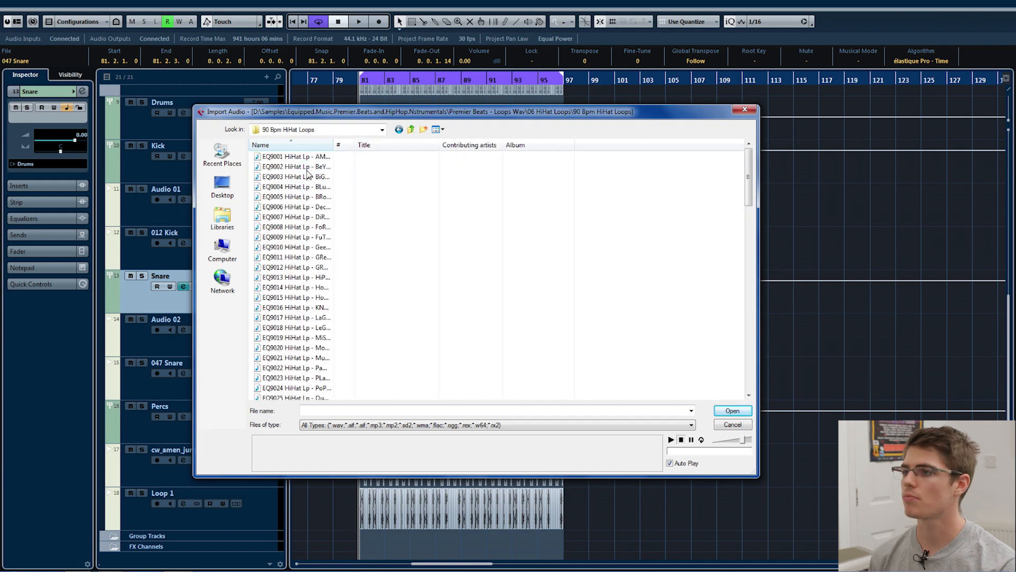
Preview loops near the end of the hi-hat folder and import EQ9097 HiHat Lp - INMooD at bar 81.
left_click_drag(332, 142, 557, 143)
scroll(266, 257, "down", 18)
scroll(300, 331, "down", 6)
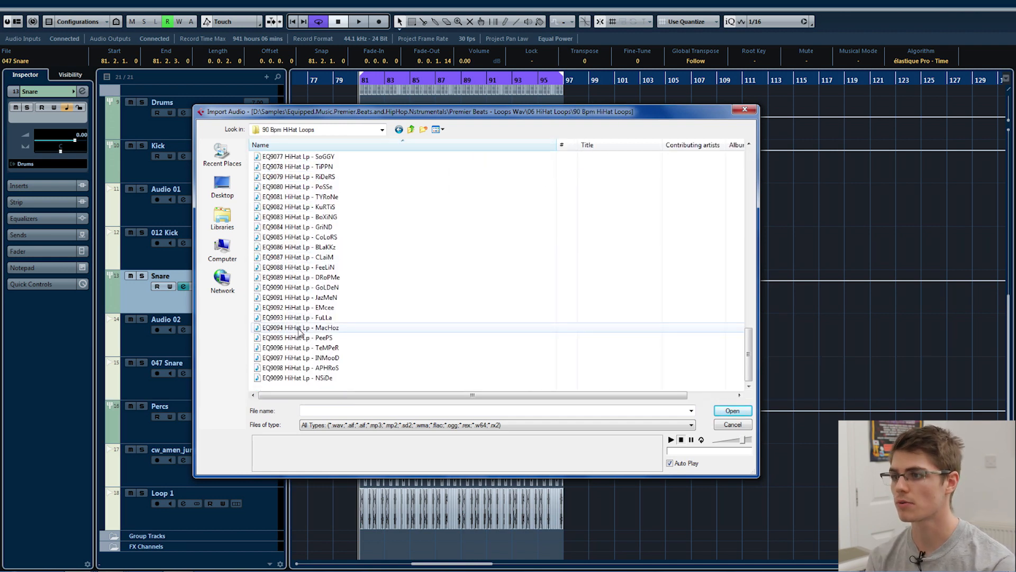
left_click(297, 378)
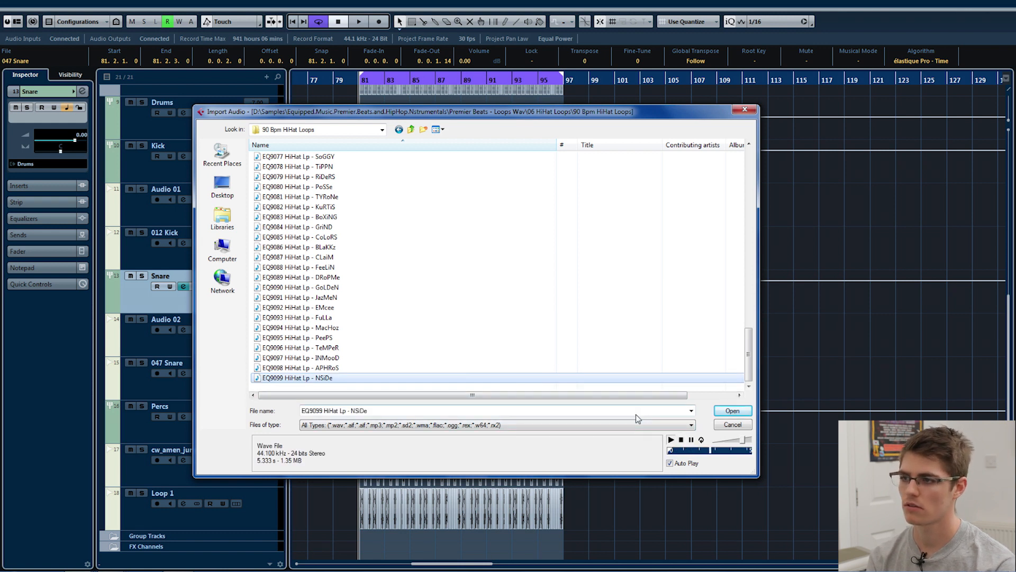
key("Up")
key("Up")
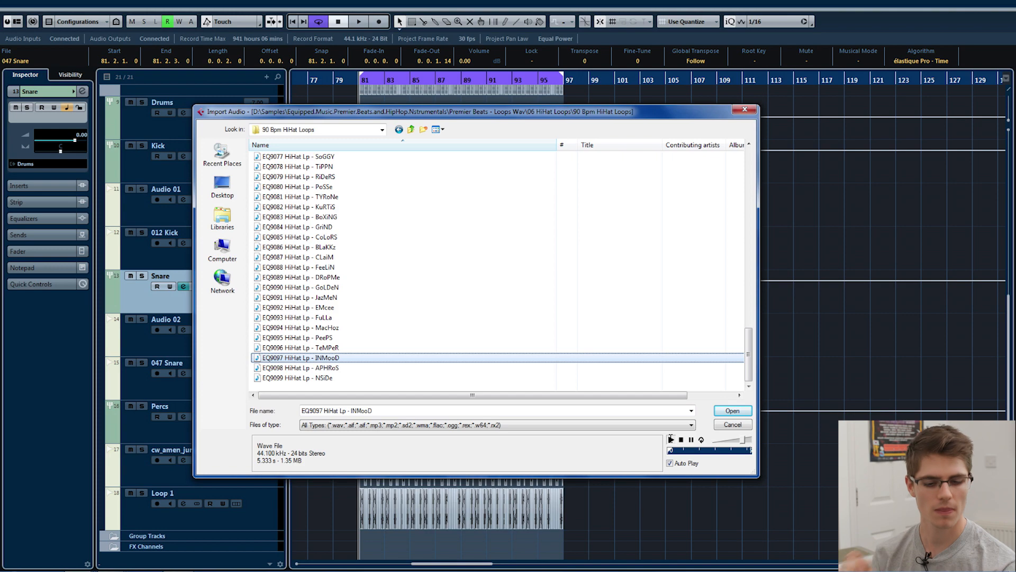
left_click(732, 410)
key("h")
key("h")
key("h")
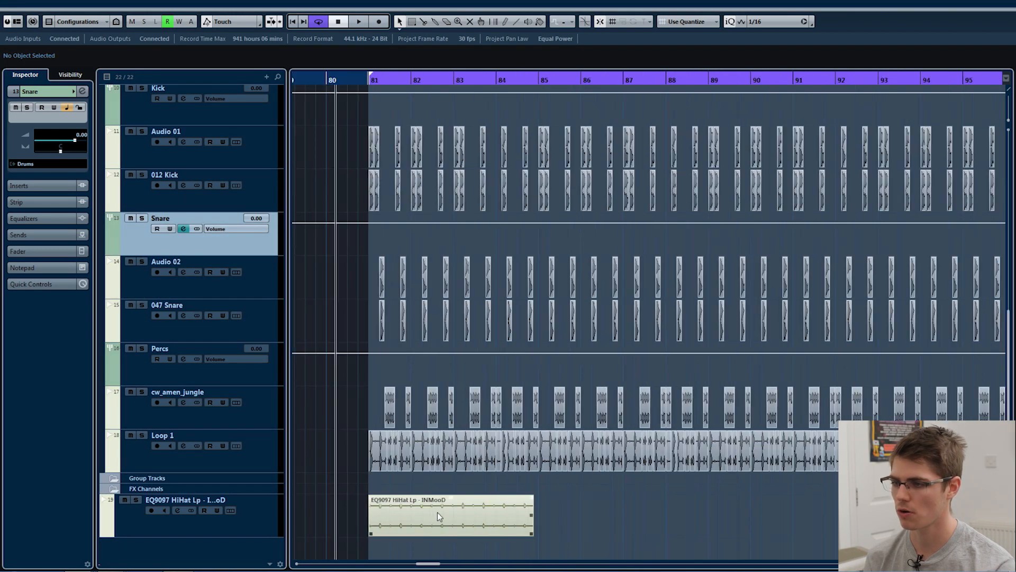
Set the hi-hat loop's tempo to 180 in the Sample Editor and enable Musical Mode so it follows the project.
double_click(421, 513)
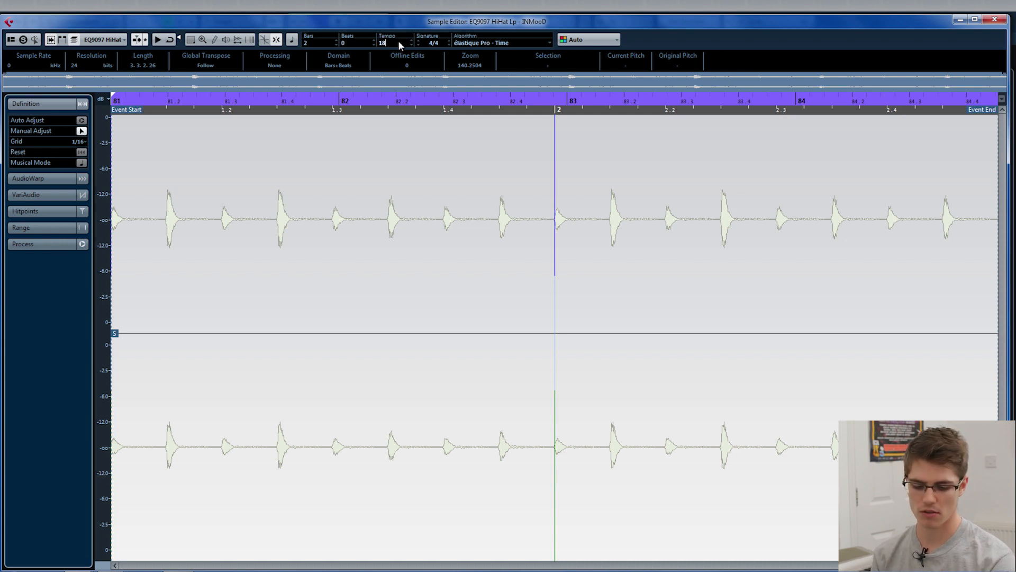
key("Return")
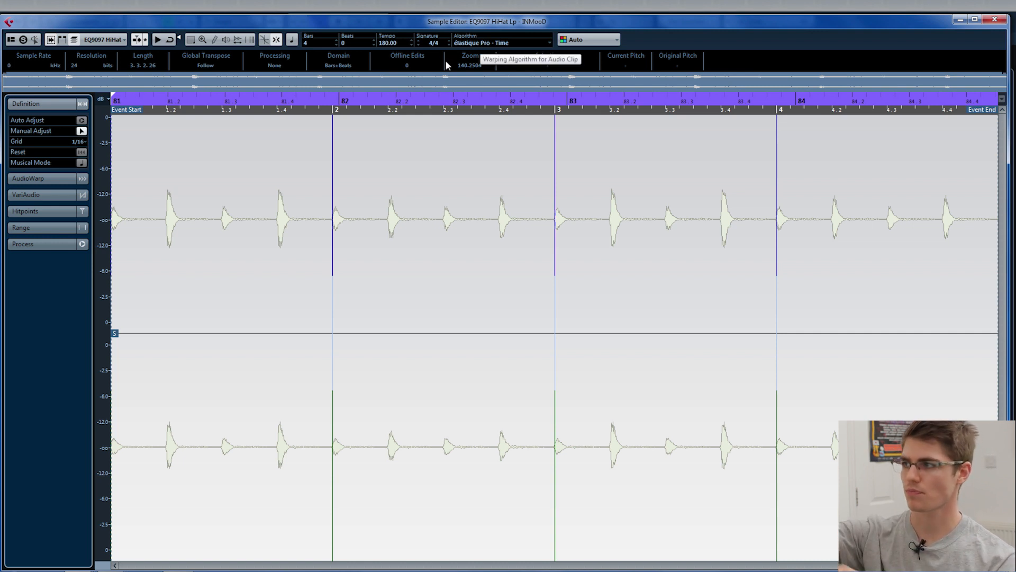
left_click(81, 163)
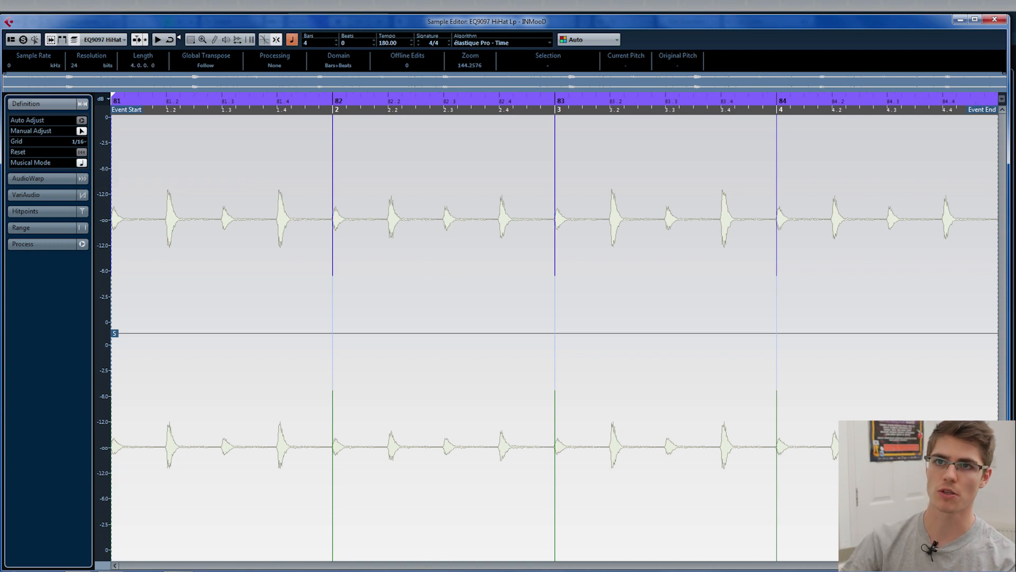
left_click(995, 19)
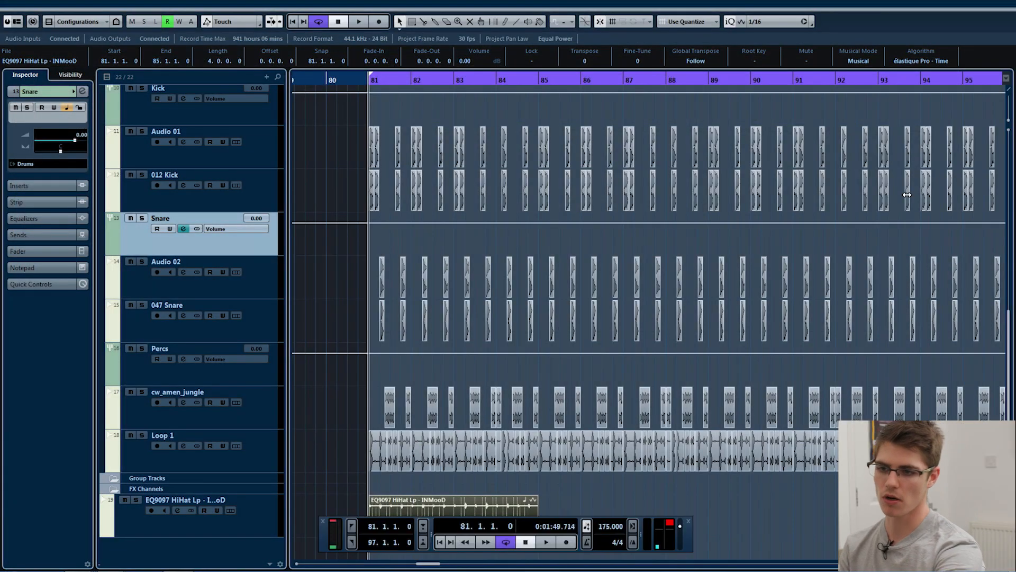
key("F2")
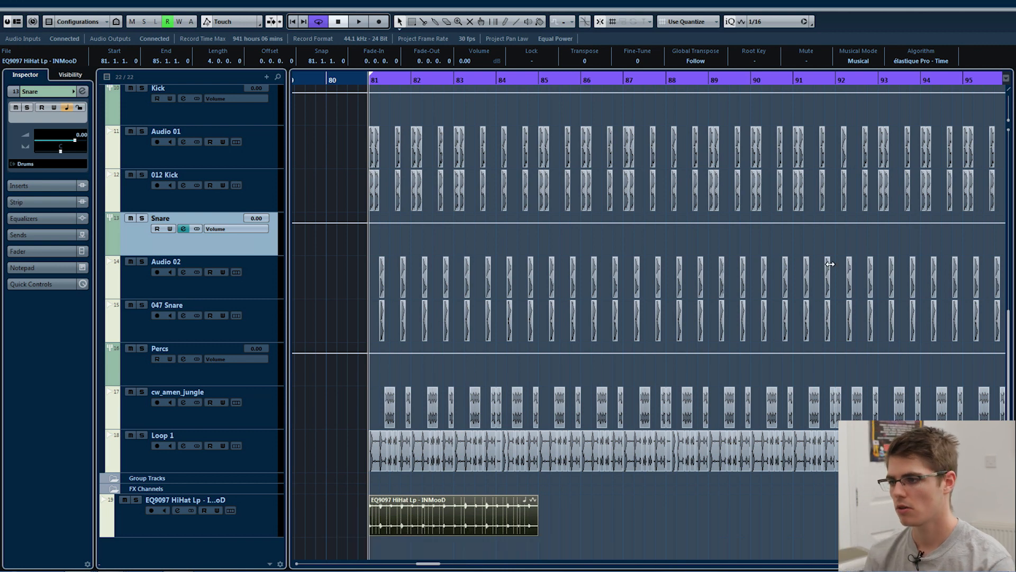
Place the hi-hat track below Loop 1 and duplicate its loop three times to fill up to bar 97.
left_click(252, 521)
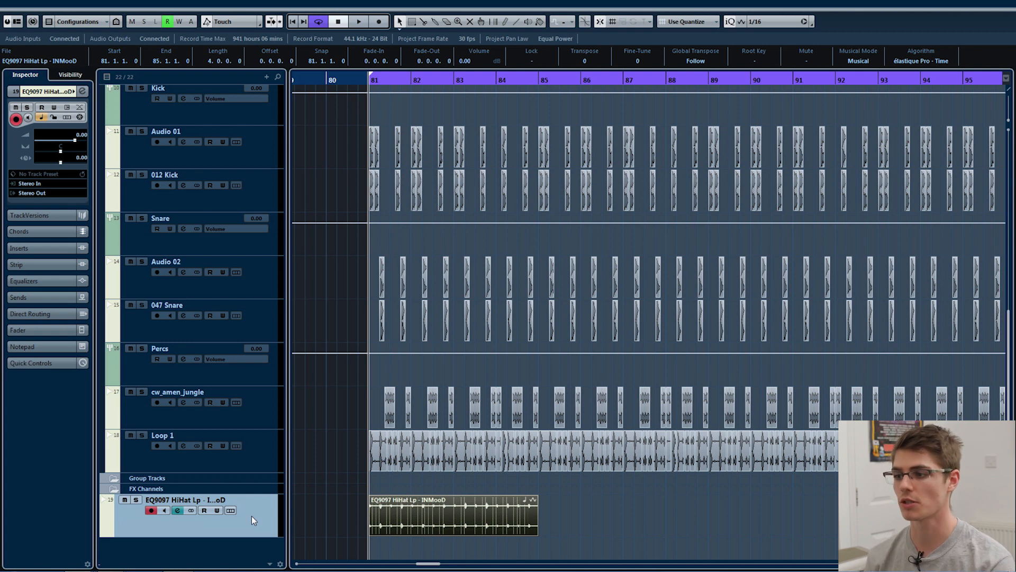
left_click_drag(253, 523, 261, 453)
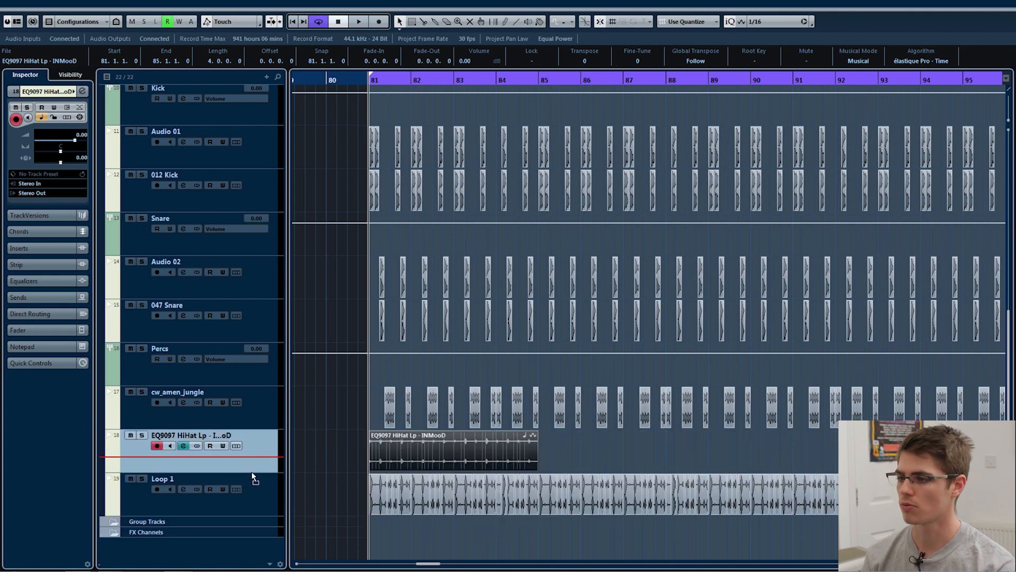
key("g")
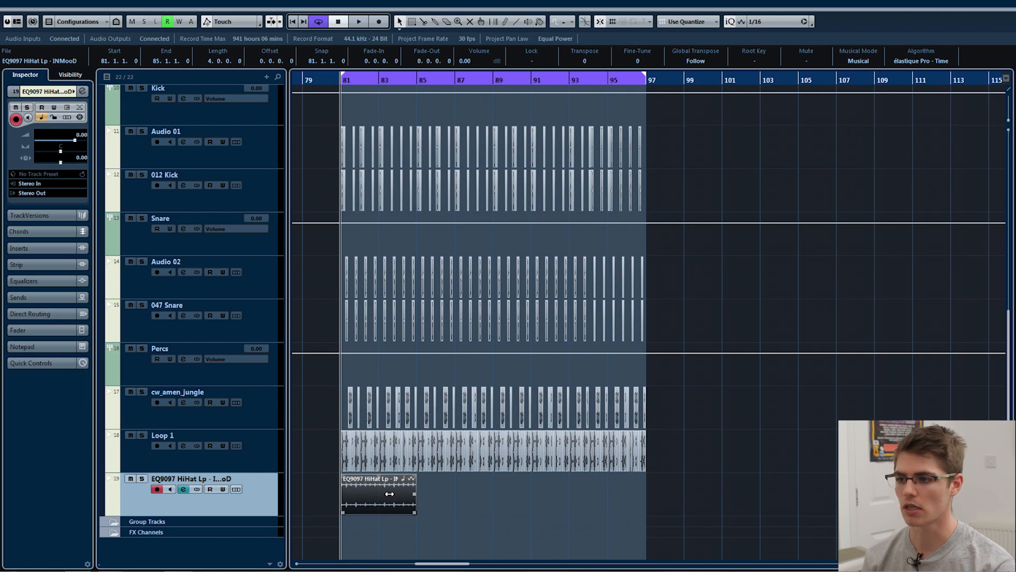
key("ctrl+d")
key("ctrl+d")
key("ctrl+d")
Solo the hi-hat track and inspect the élastique and Standard warping algorithm options for its loop in the Sample Editor.
key("s")
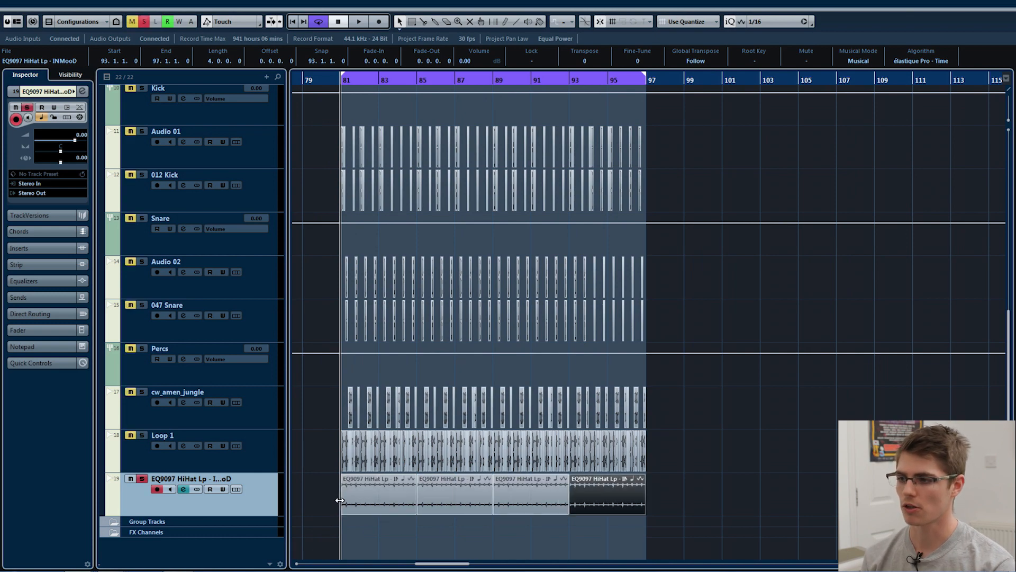
double_click(387, 505)
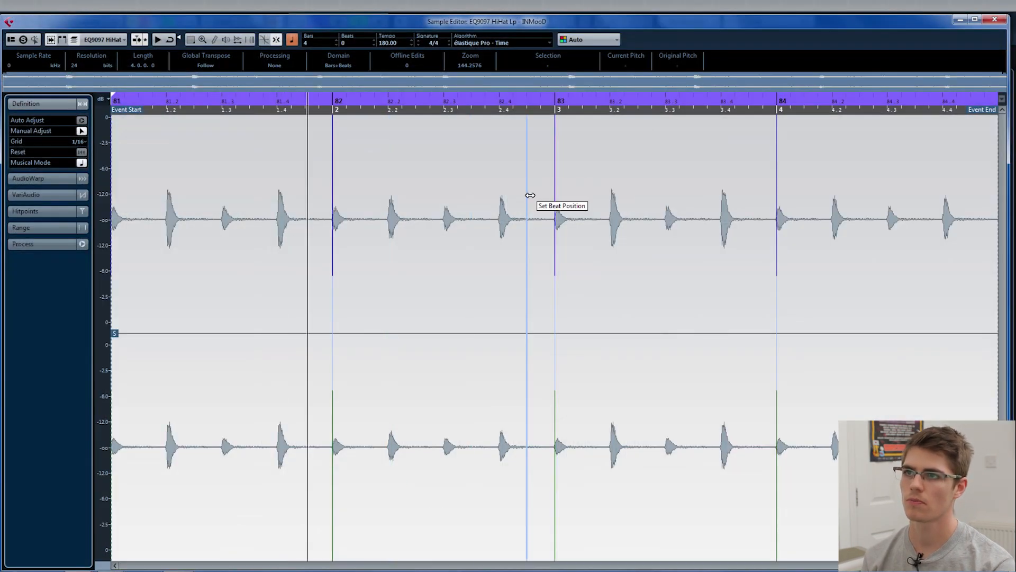
left_click(495, 46)
mouse_move(497, 66)
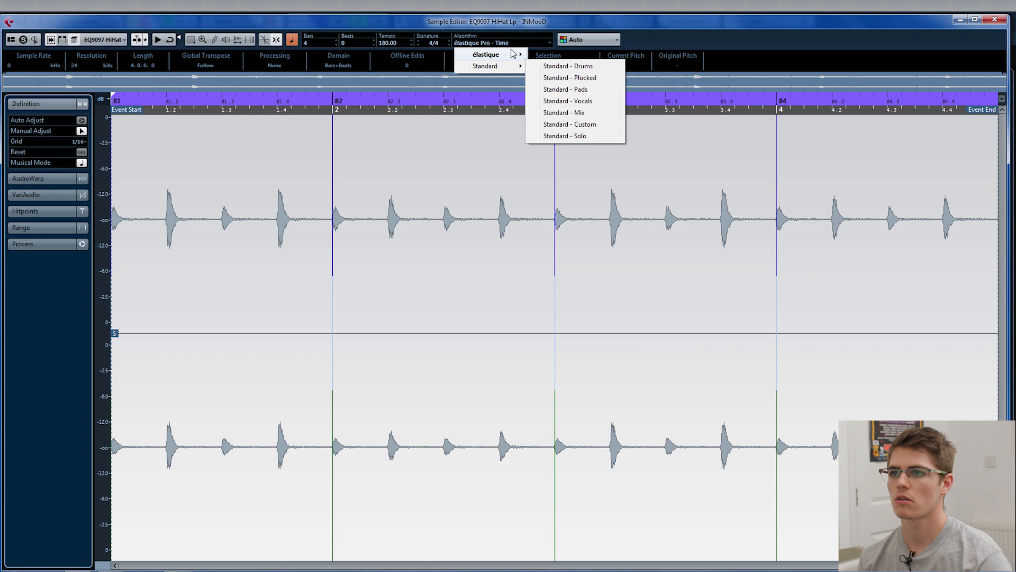
left_click(456, 197)
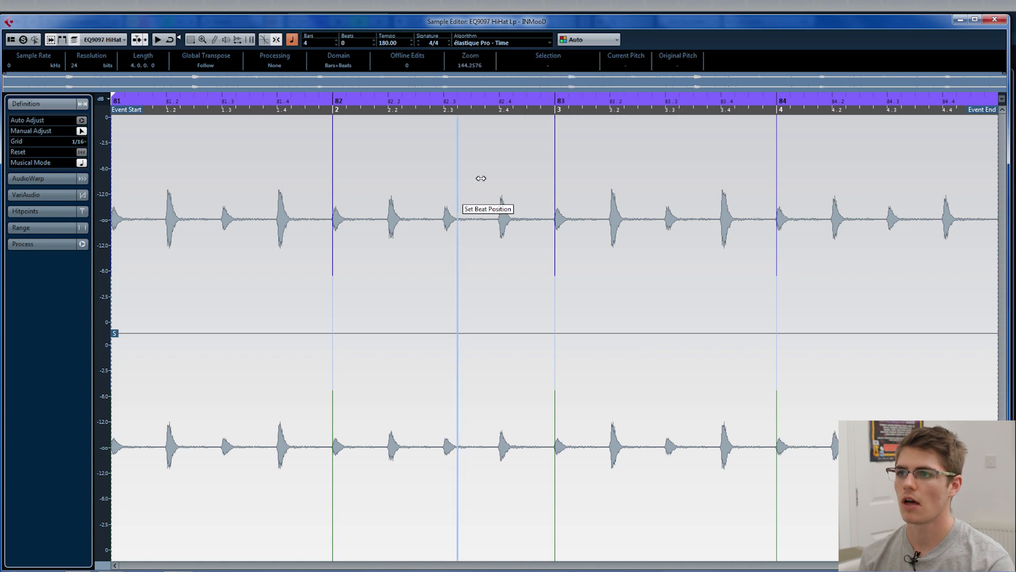
left_click(503, 42)
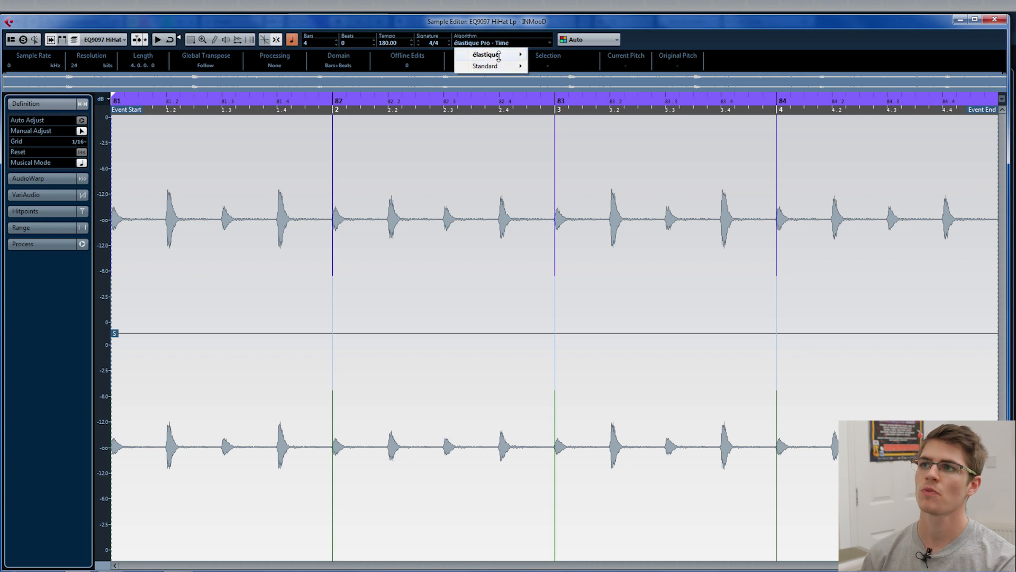
mouse_move(499, 55)
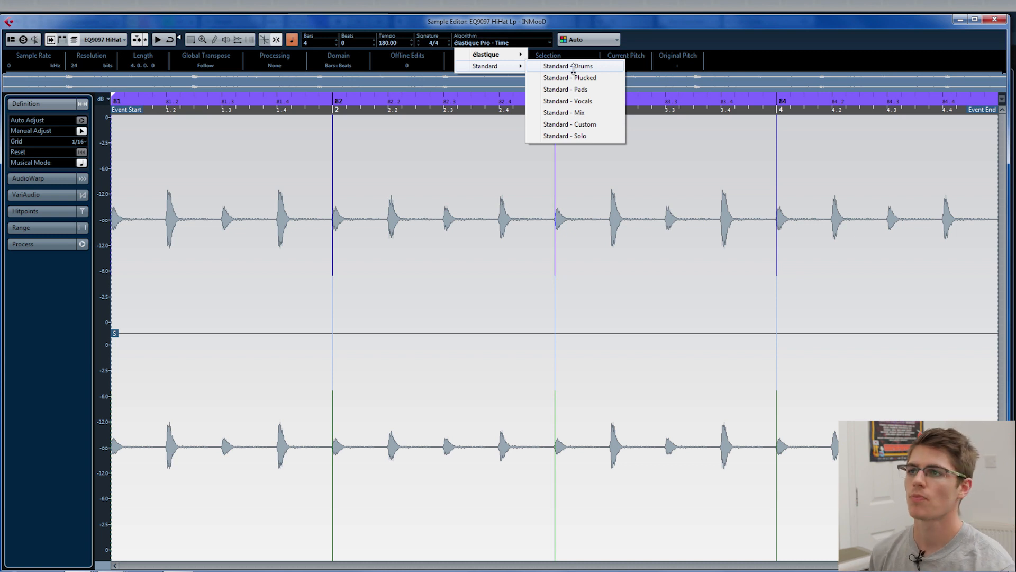
left_click(548, 55)
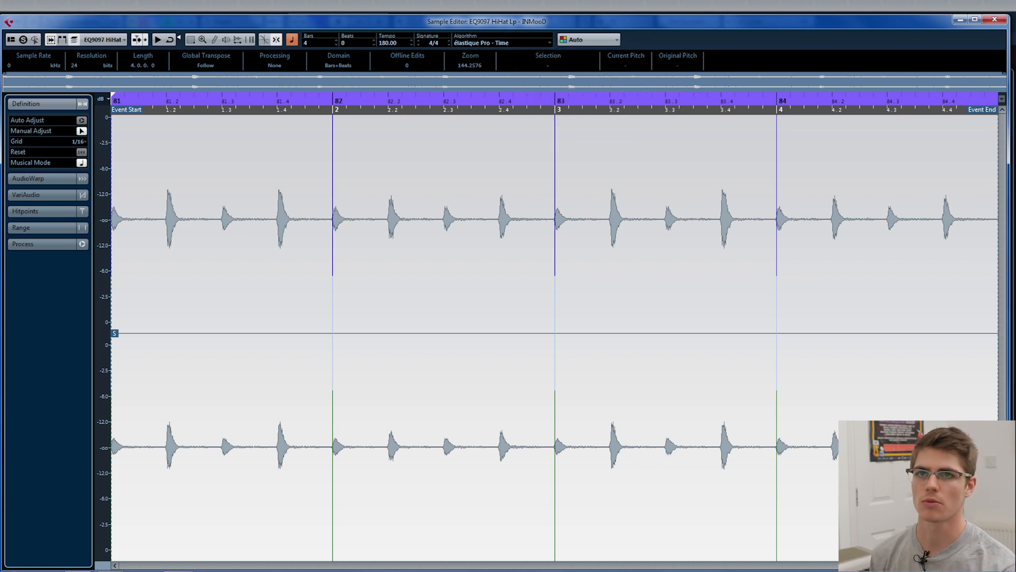
left_click(995, 19)
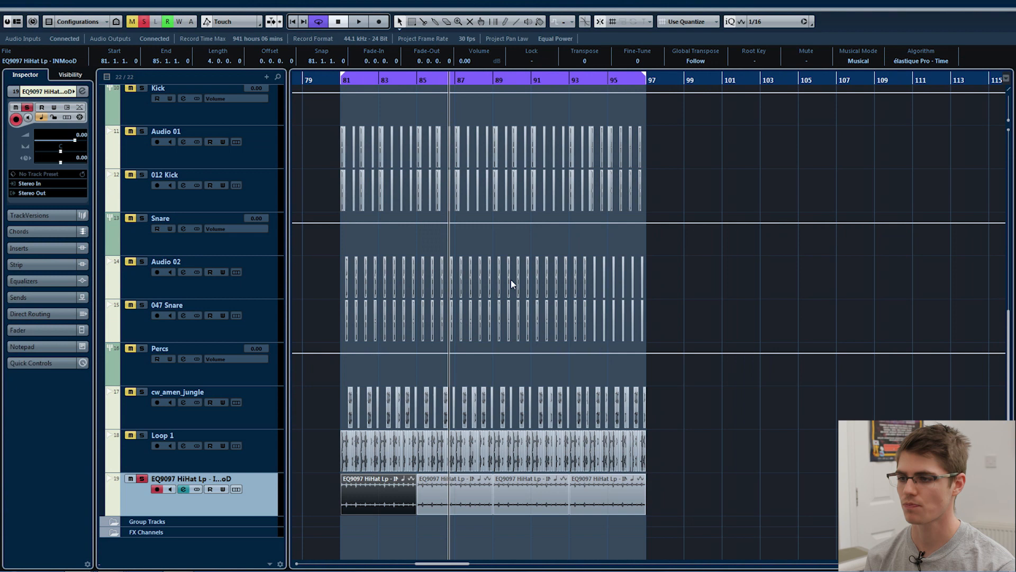
Play the soloed hi-hat loop and apply a low cut at about 2033 Hz in its channel EQ.
scroll(346, 386, "down", 3)
key("space")
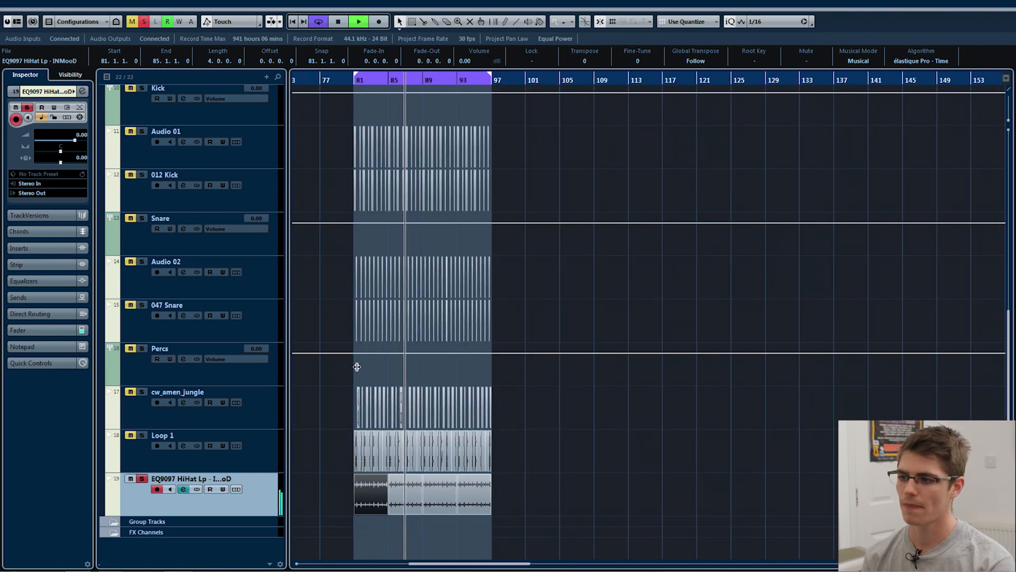
left_click(183, 488)
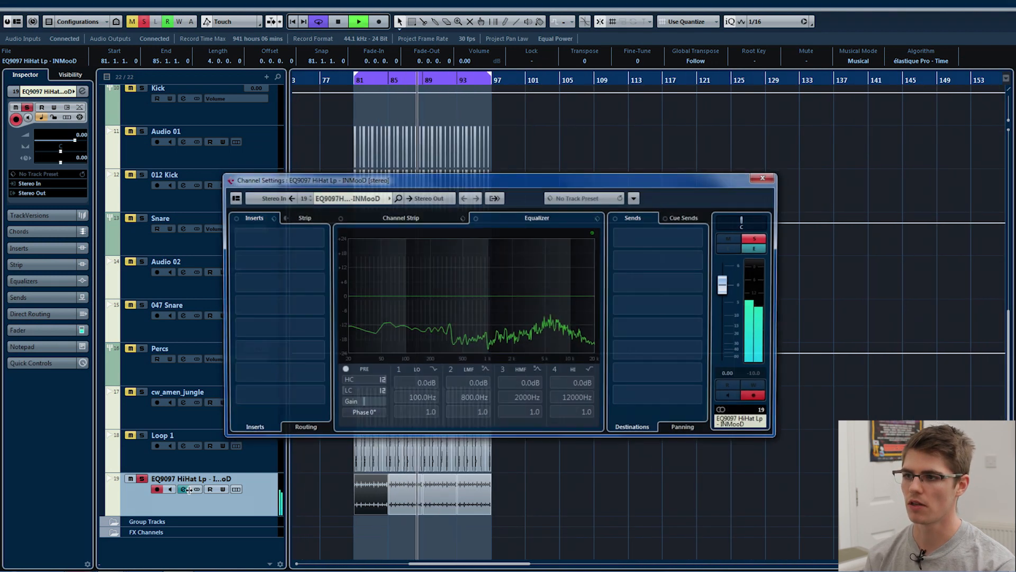
mouse_move(355, 392)
left_click_drag(356, 392, 375, 261)
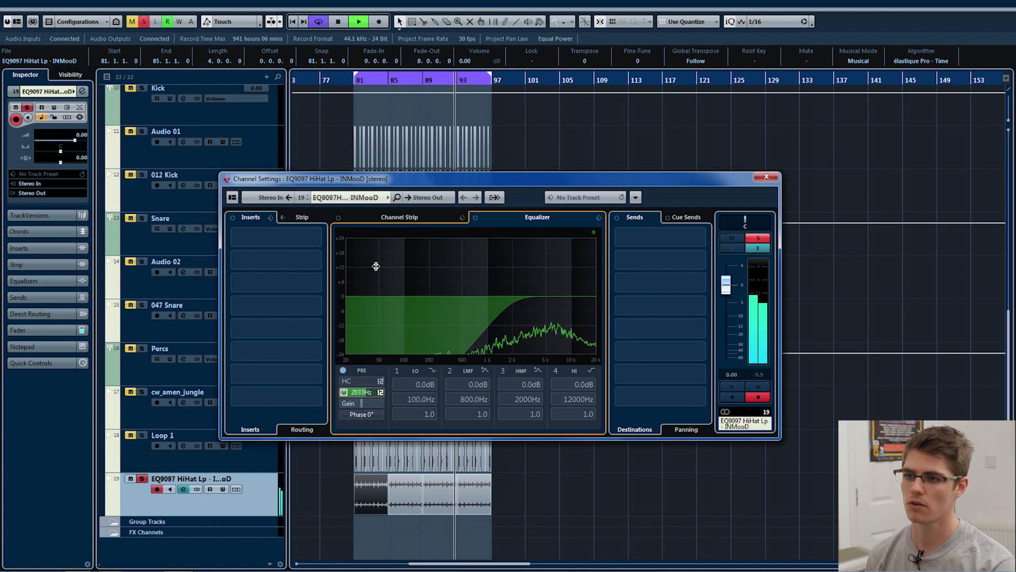
Route the hi-hat channel's output to the Percs group, stop playback and clear the solo.
left_click(441, 196)
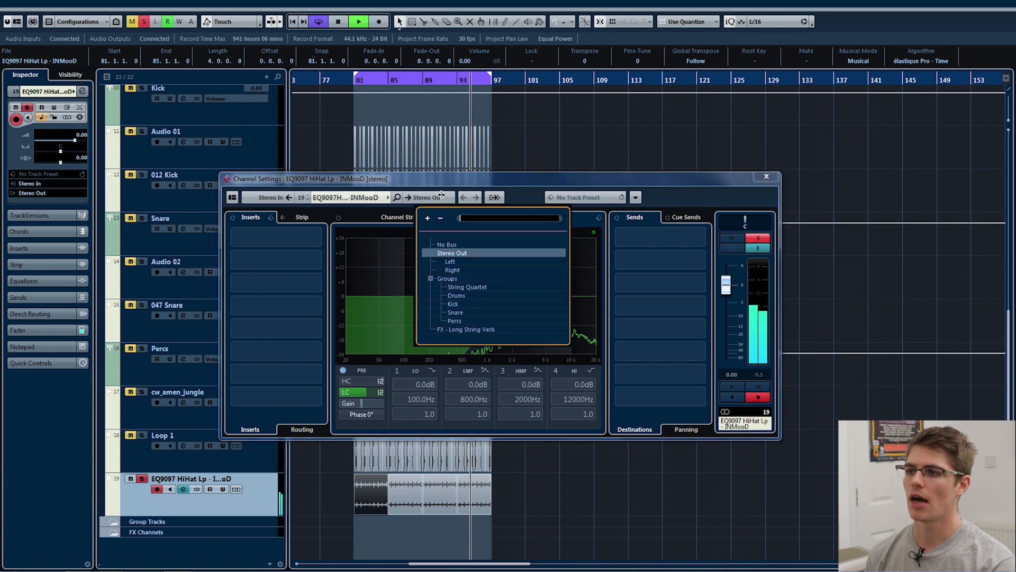
left_click(456, 320)
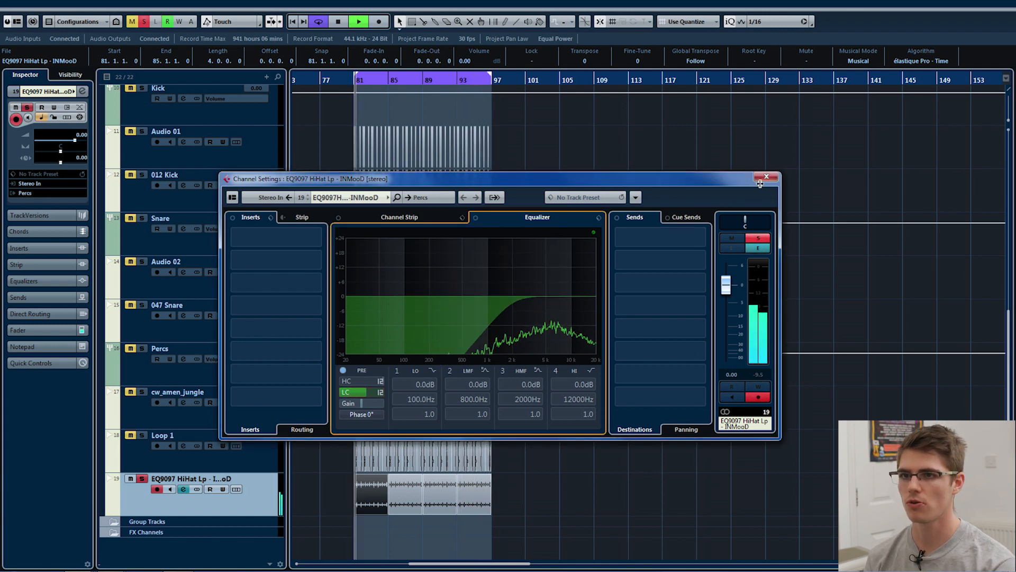
key("Escape")
key("space")
key("s")
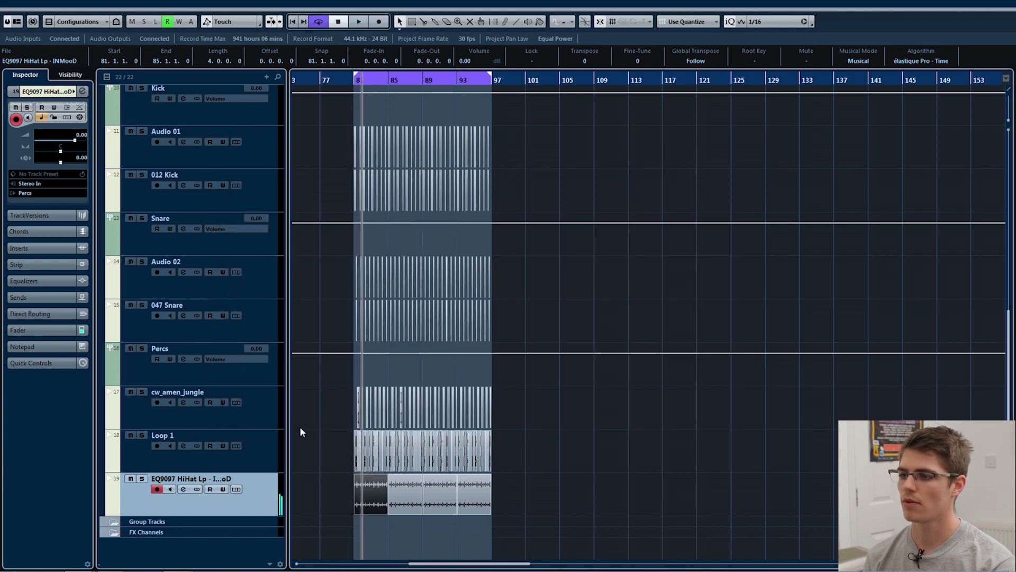
Select the Percs group track and start an audio file import from the 95 Bpm HiHat Loops folder.
key("h")
key("h")
left_click(265, 364)
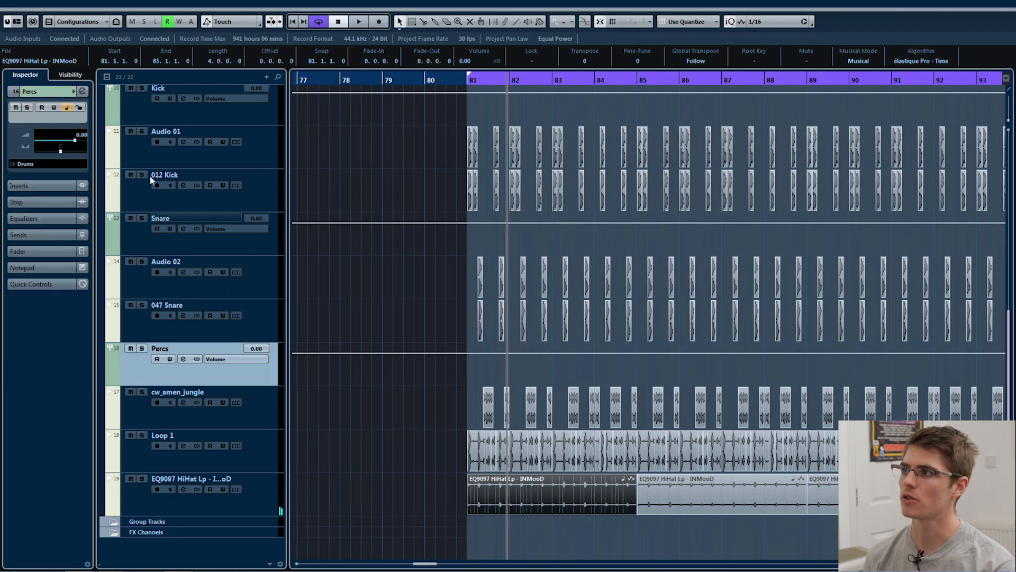
left_click(24, 2)
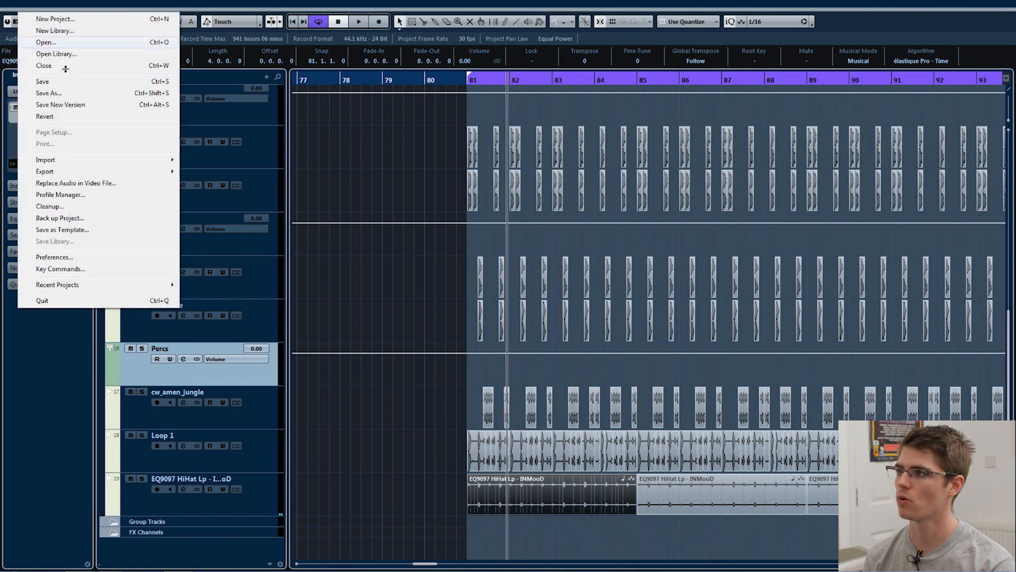
mouse_move(100, 159)
left_click(244, 158)
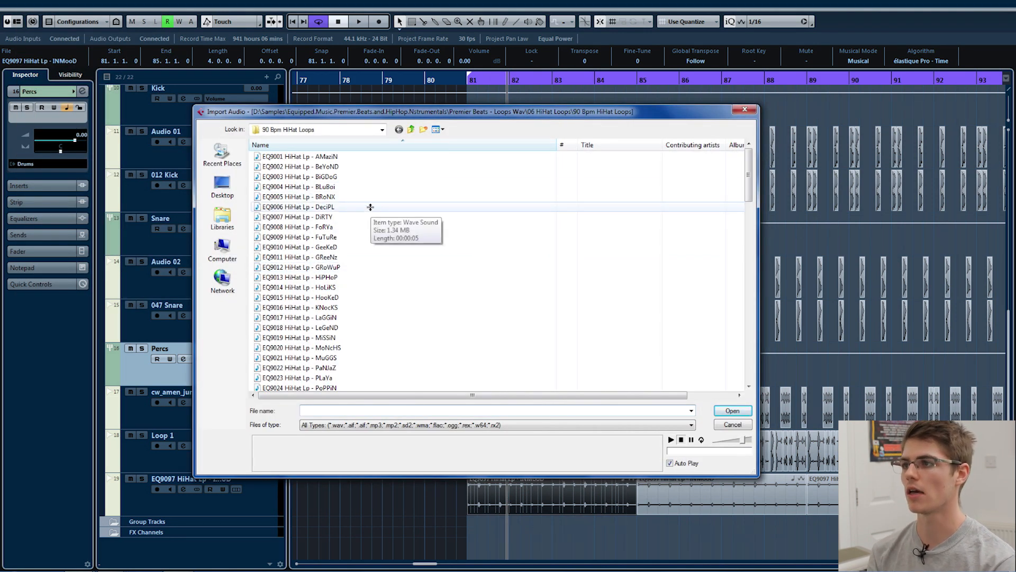
left_click(410, 129)
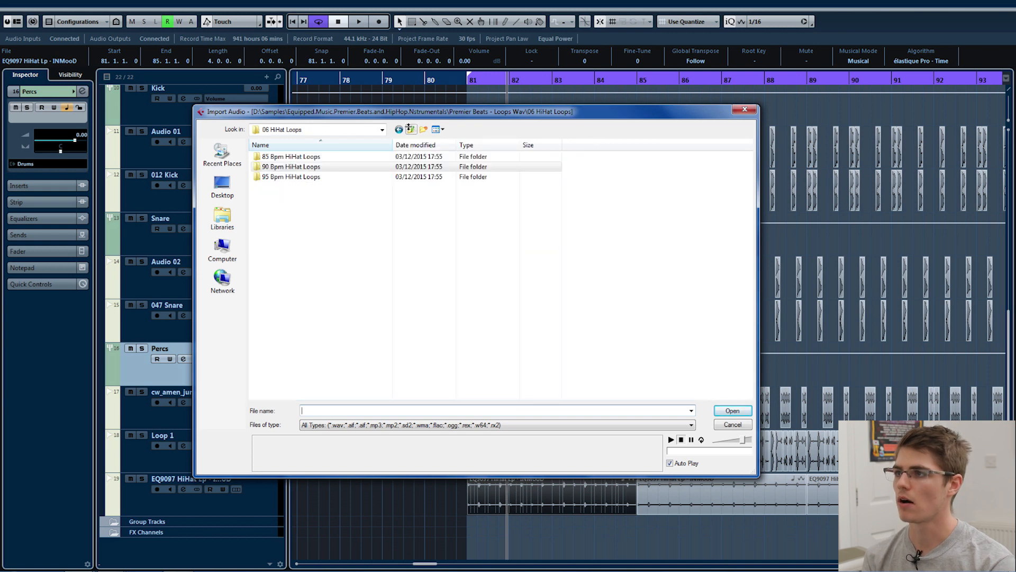
double_click(329, 177)
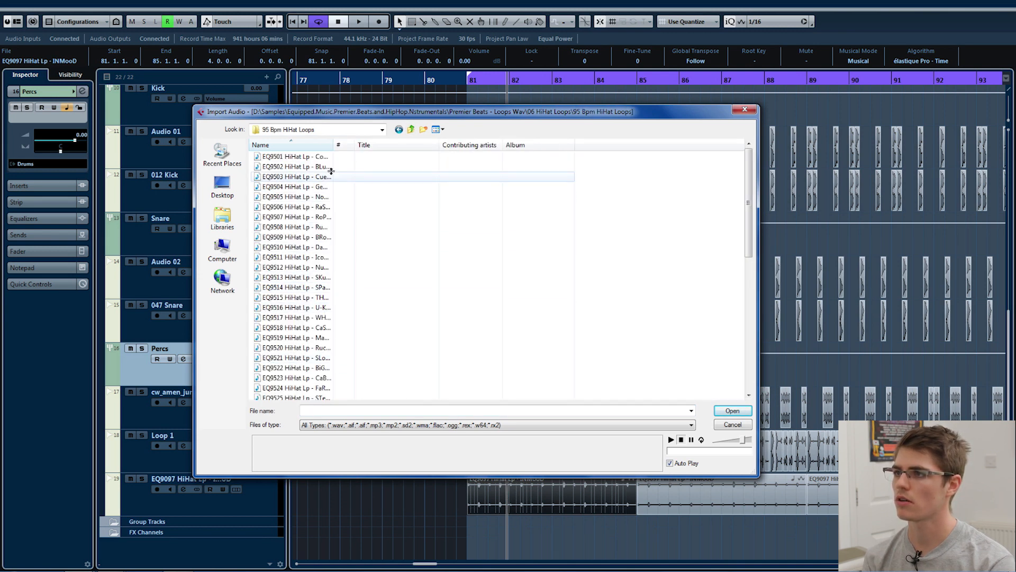
left_click_drag(334, 145, 586, 145)
Audition the hi-hat loops from EQ9513 SKuLL onward and import EQ9517 HiHat Lp - WHaMMY.
left_click(417, 277)
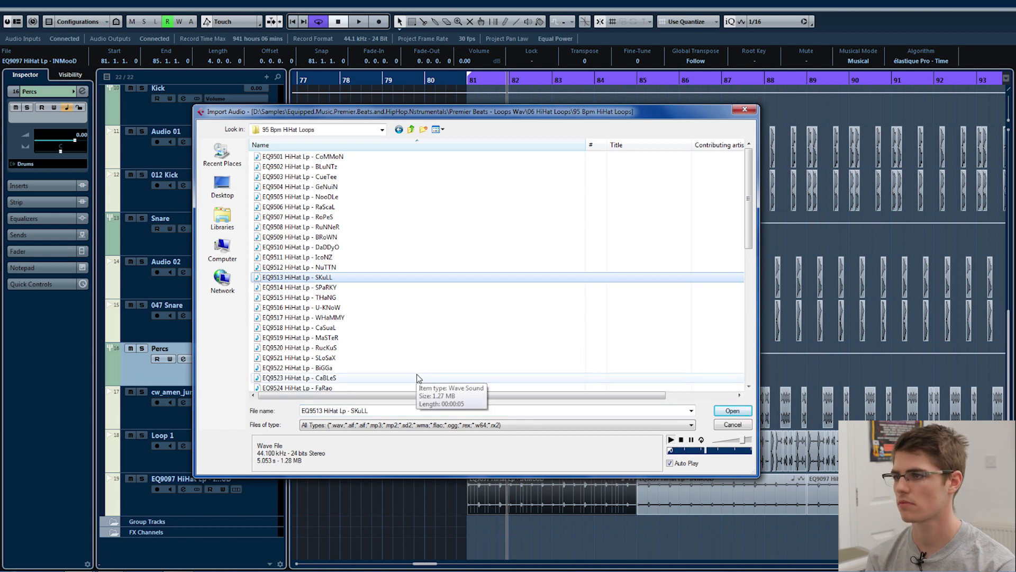
key("Down")
key("Down")
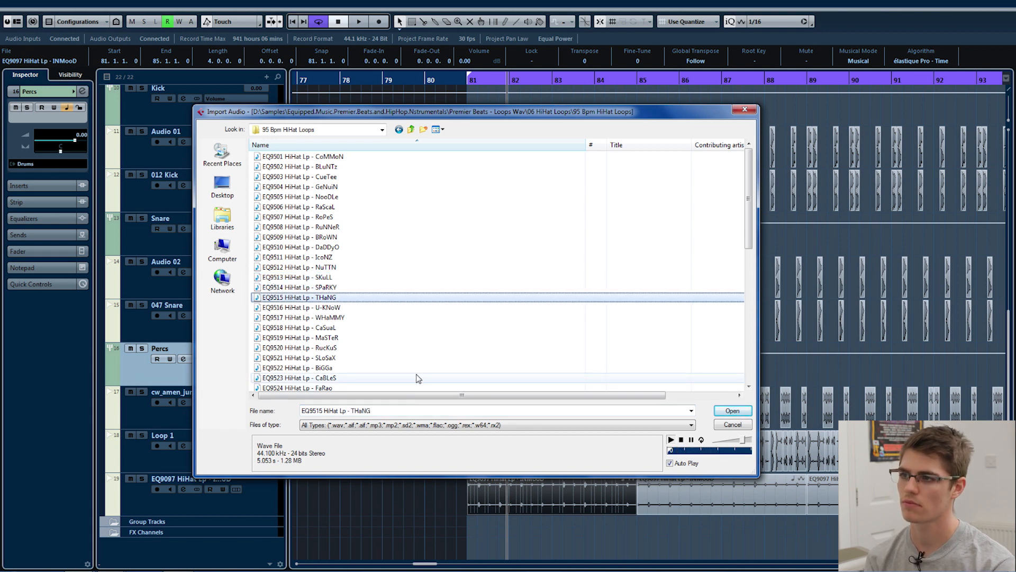
key("Down")
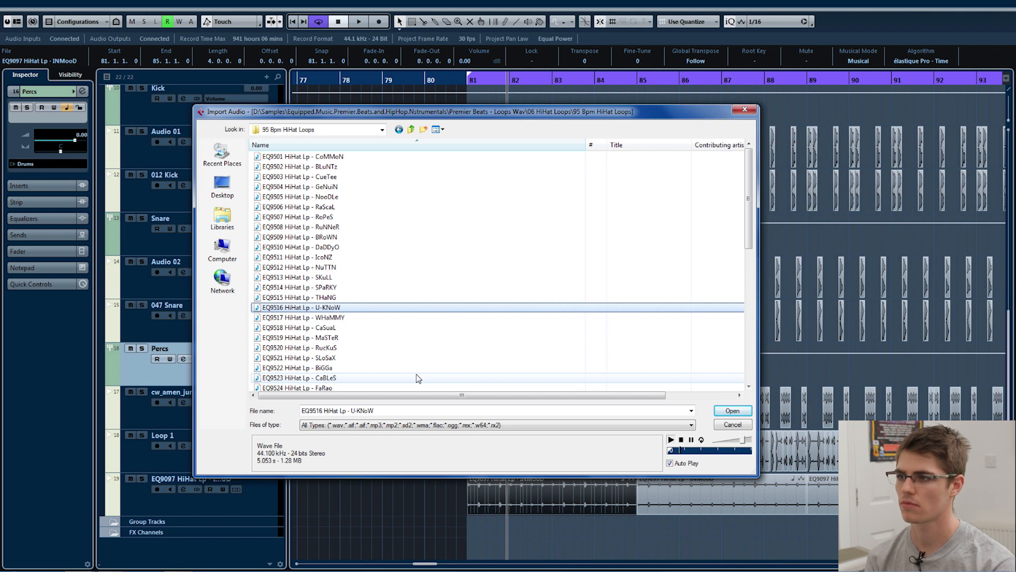
key("Down")
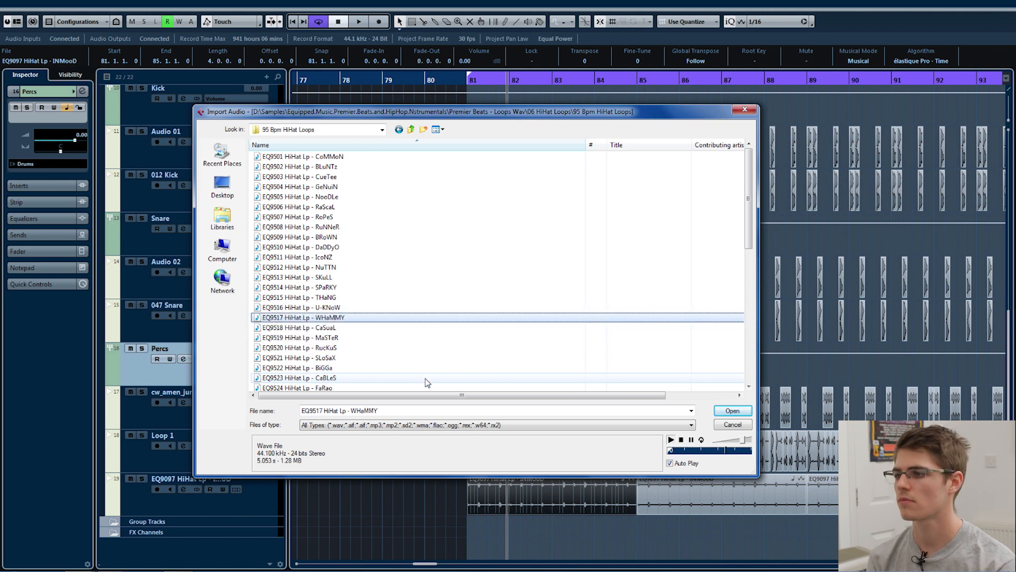
left_click(742, 410)
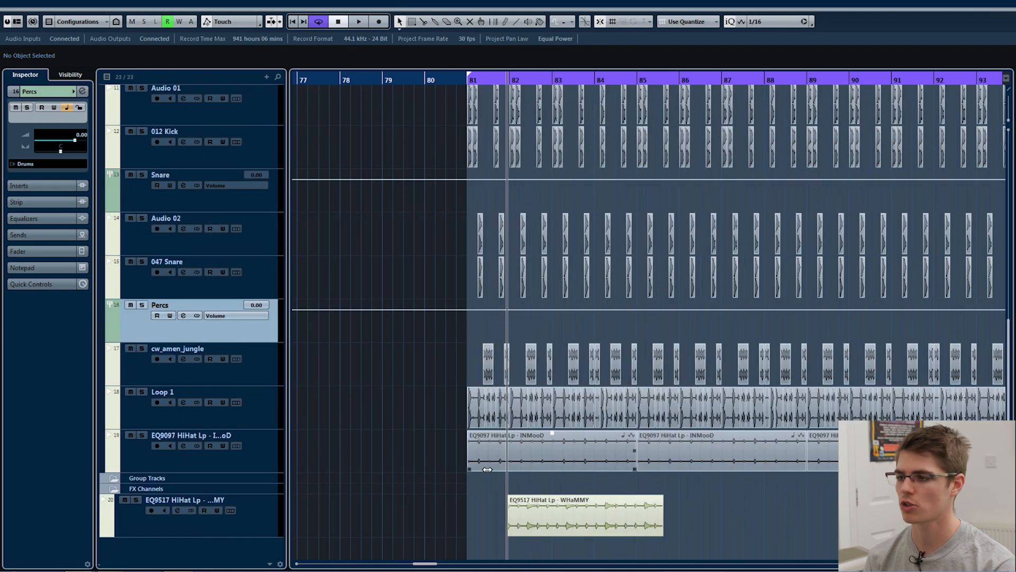
Place the WHaMMY track below the EQ9097 hi-hat track and align its loop to the start of bar 81.
left_click_drag(271, 519, 262, 481)
left_click_drag(588, 490, 548, 494)
scroll(443, 487, "down", 7)
scroll(489, 501, "up", 5)
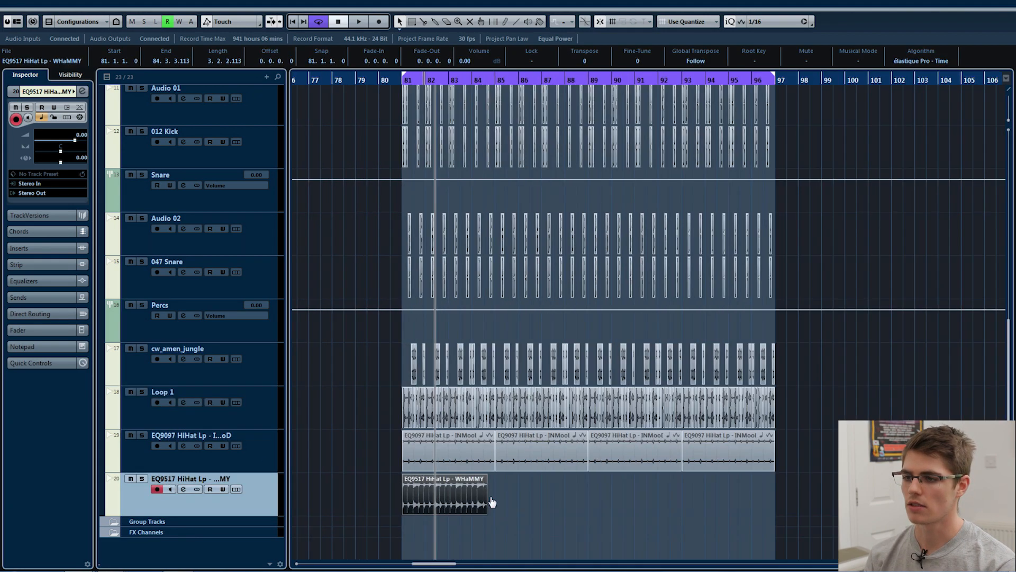
In the Sample Editor, set the WHaMMY loop's tempo to 190 and enable Musical Mode.
double_click(435, 501)
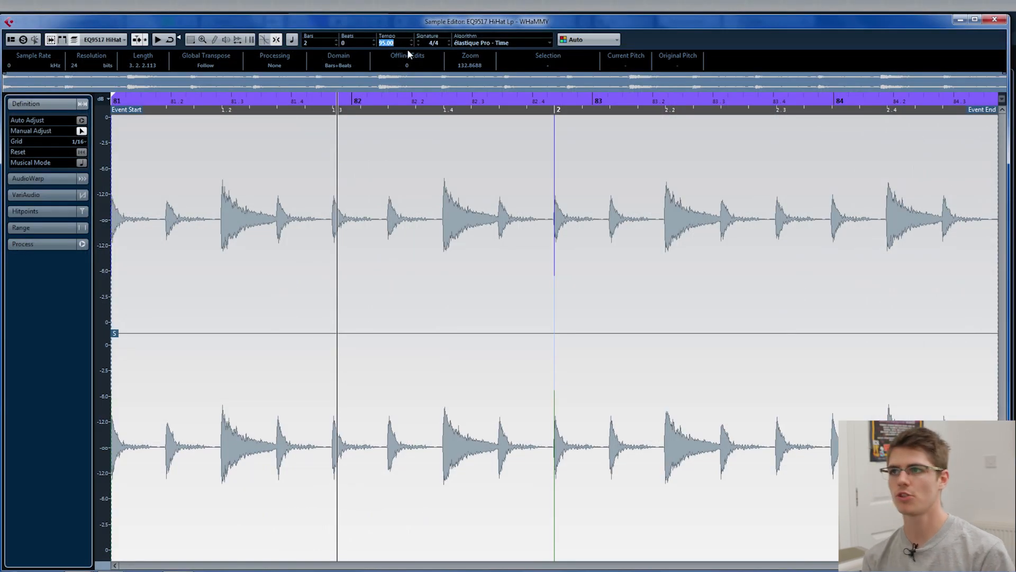
type("190")
key("Return")
left_click(82, 163)
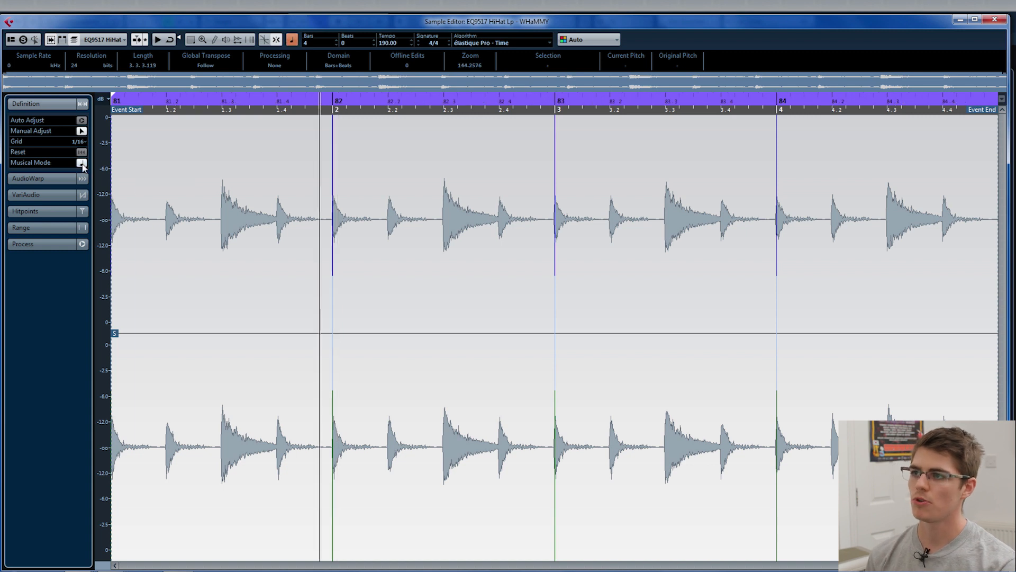
Set the WHaMMY loop's warping algorithm to Standard - Drums and close the Sample Editor.
left_click(483, 44)
mouse_move(492, 66)
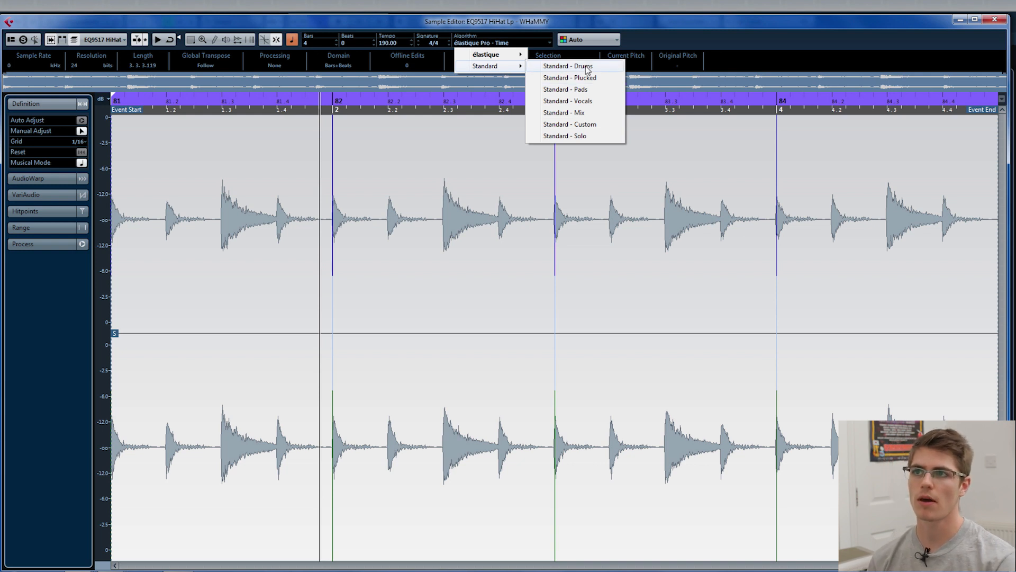
left_click(588, 68)
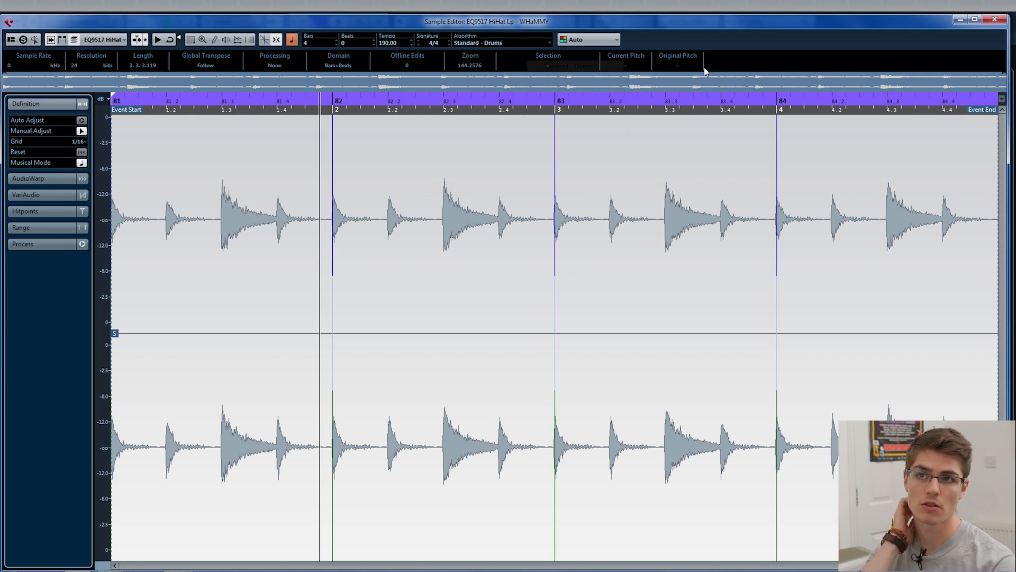
left_click(994, 19)
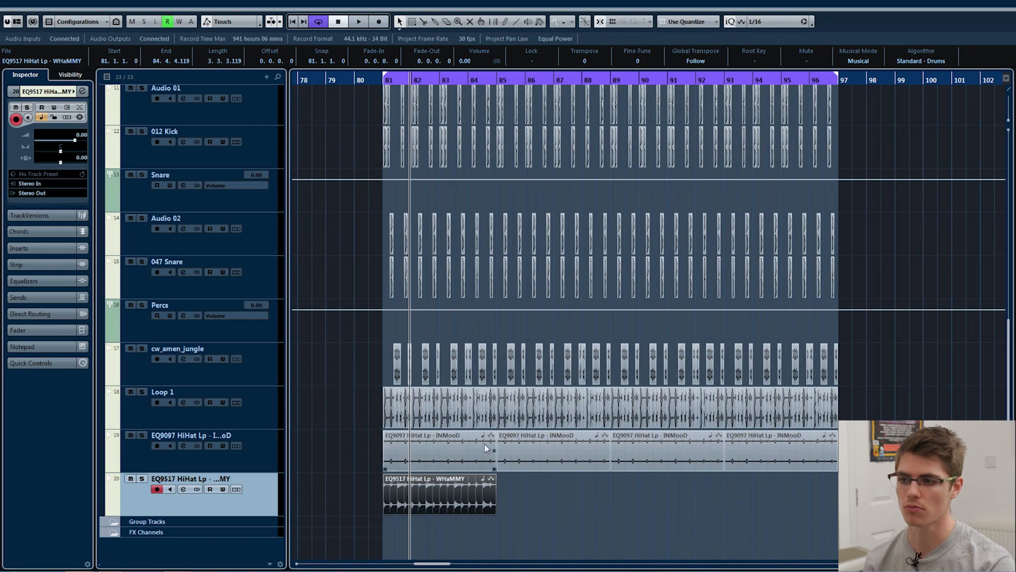
Solo the WHaMMY hi-hat track and play it from bar 81.
key("s")
key("KP_1")
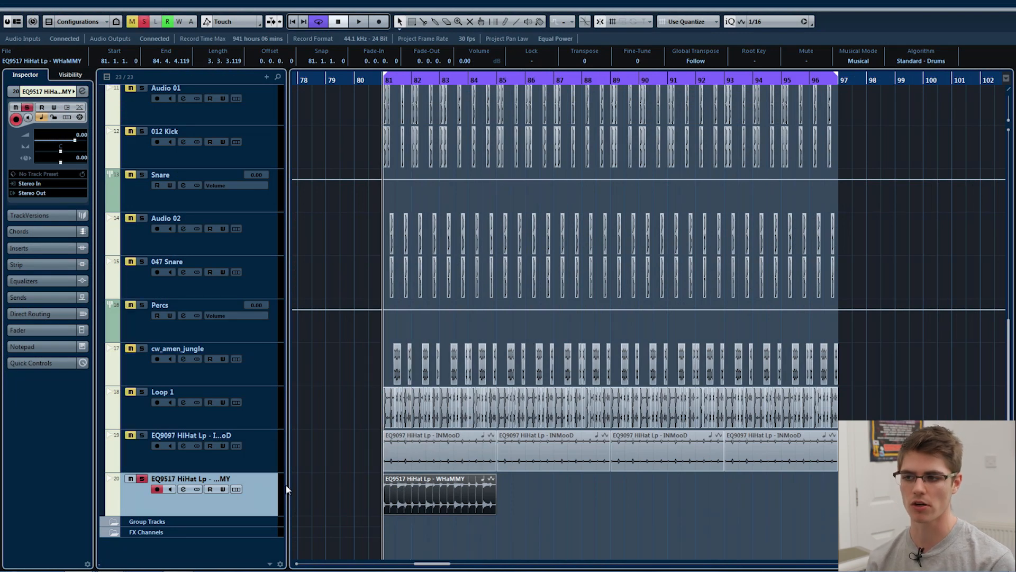
key("space")
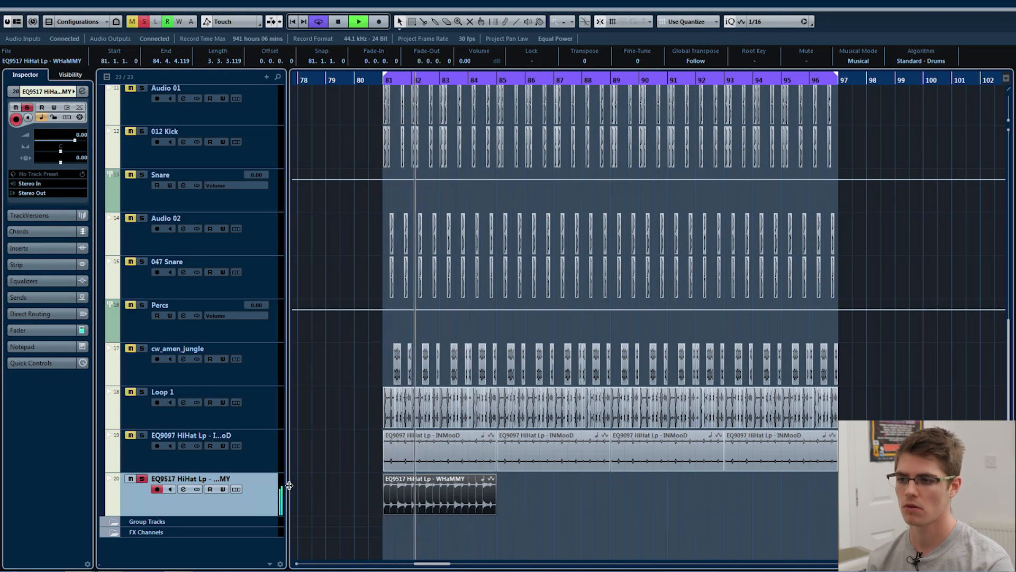
Try élastique Pro - Time on the playing WHaMMY loop, restore Standard - Drums and close the Sample Editor.
double_click(398, 498)
left_click(469, 44)
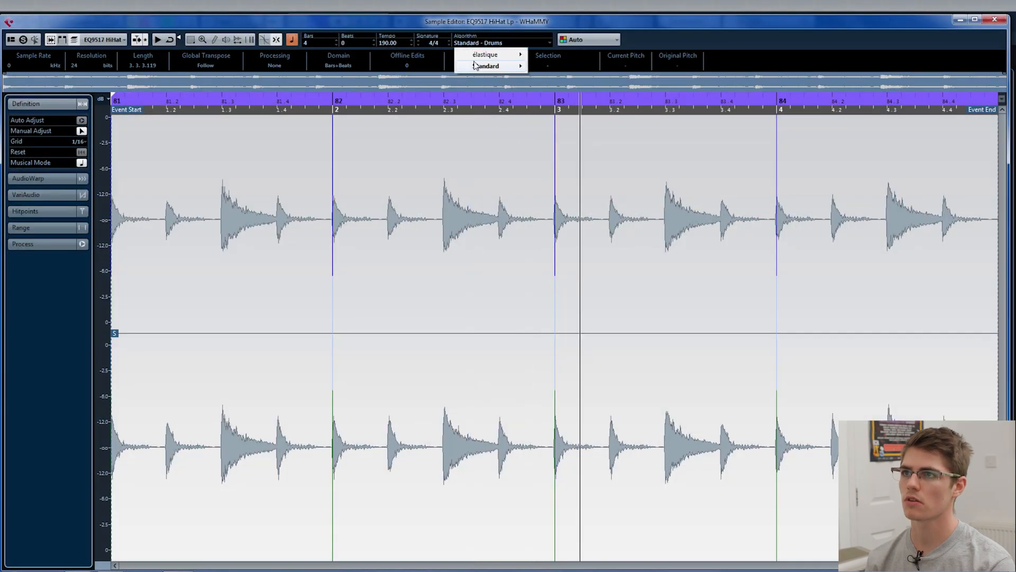
mouse_move(487, 55)
left_click(556, 53)
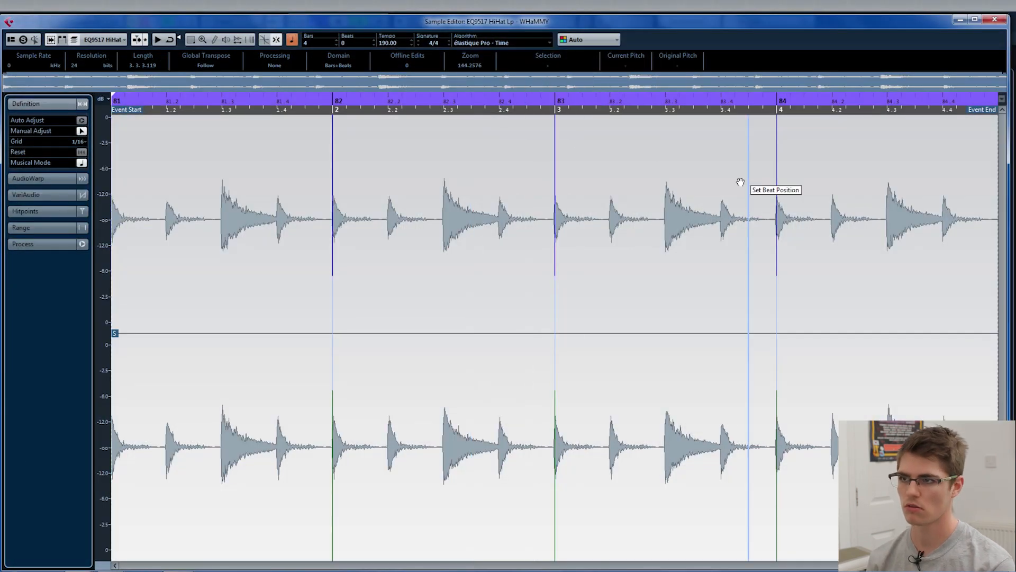
left_click(475, 39)
mouse_move(487, 64)
left_click(609, 65)
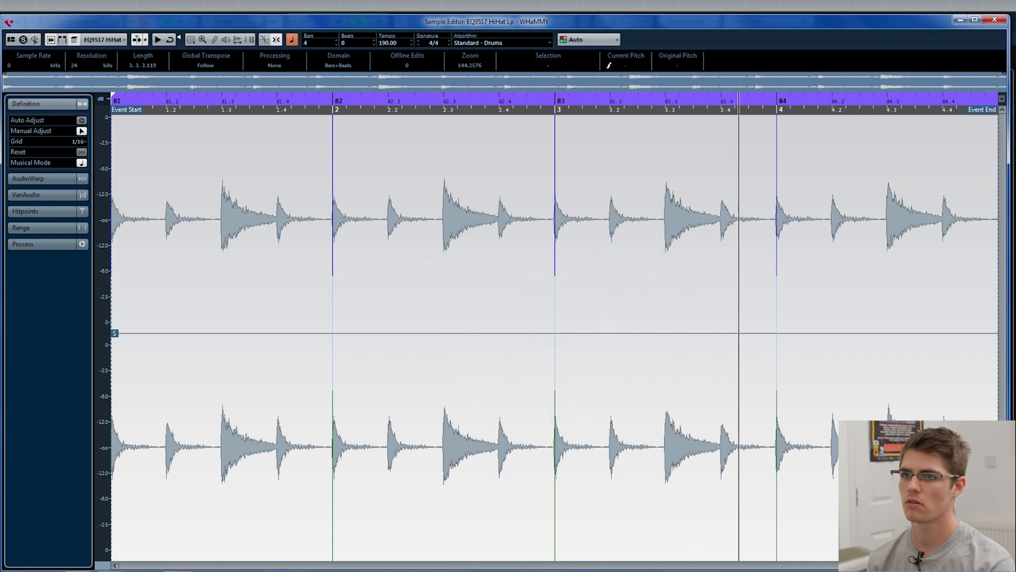
left_click(995, 19)
Duplicate the WHaMMY loop three times to fill its track up to bar 97.
key("ctrl+d")
key("ctrl+d")
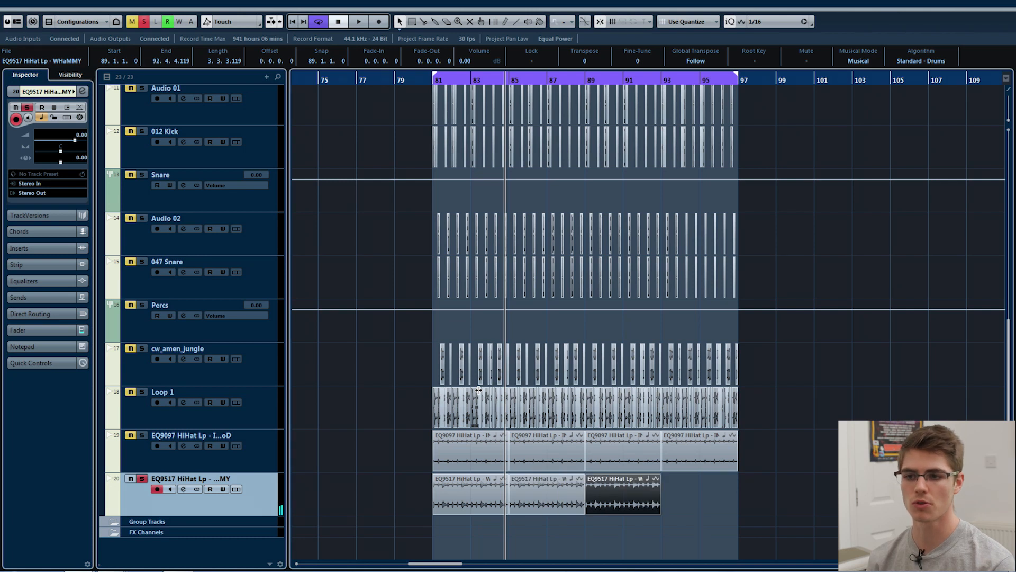
key("ctrl+d")
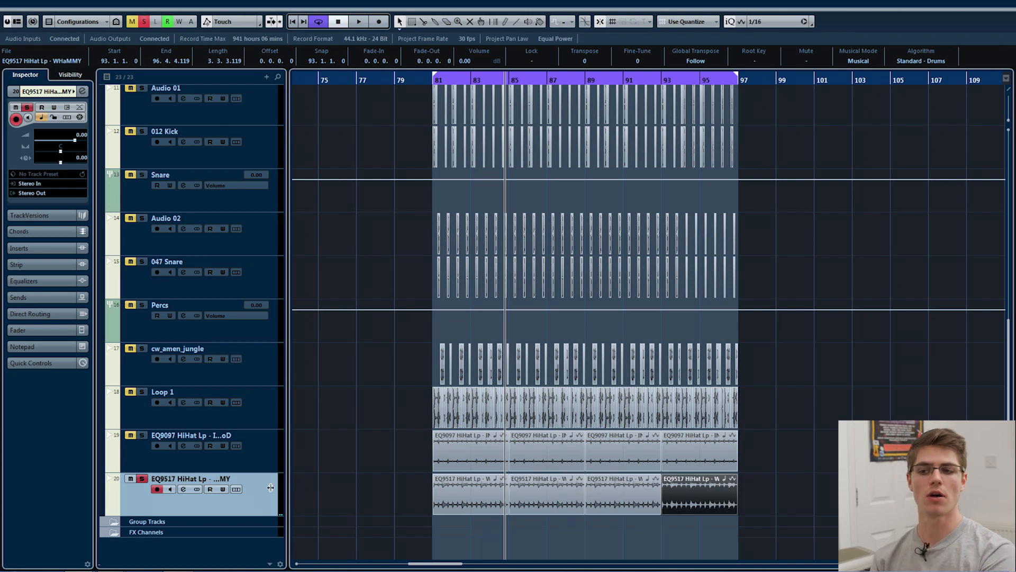
Apply a low cut in the WHaMMY channel's EQ and play the soloed loop.
left_click(183, 490)
left_click_drag(379, 394, 386, 274)
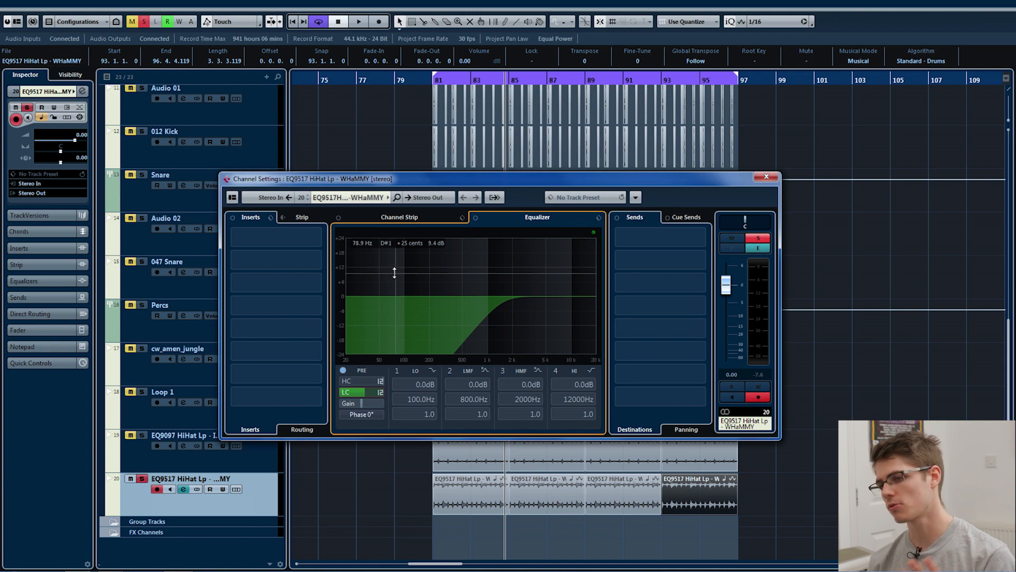
key("space")
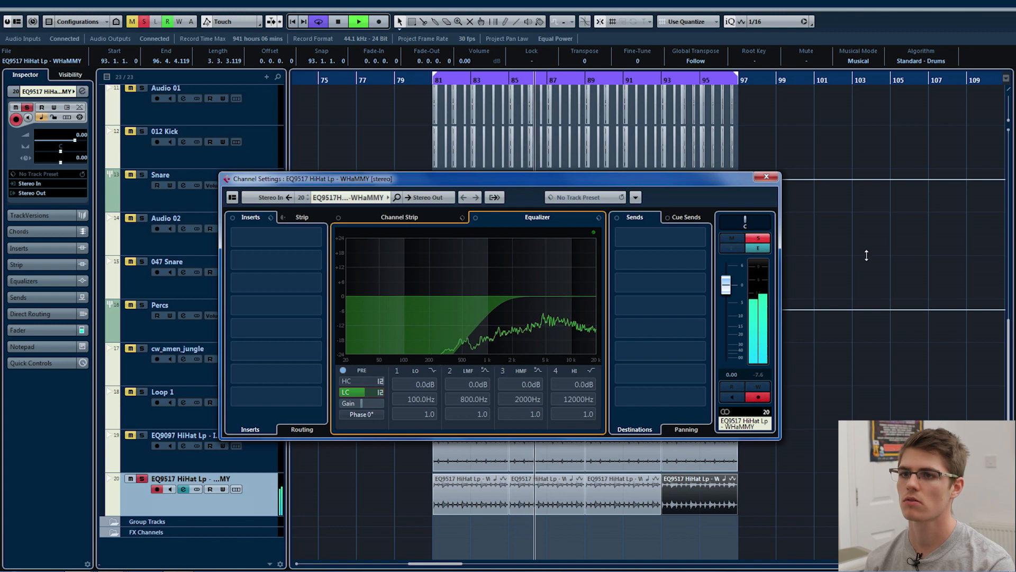
Route the WHaMMY channel's output to the Percs group and stop playback.
left_click(428, 197)
left_click(453, 320)
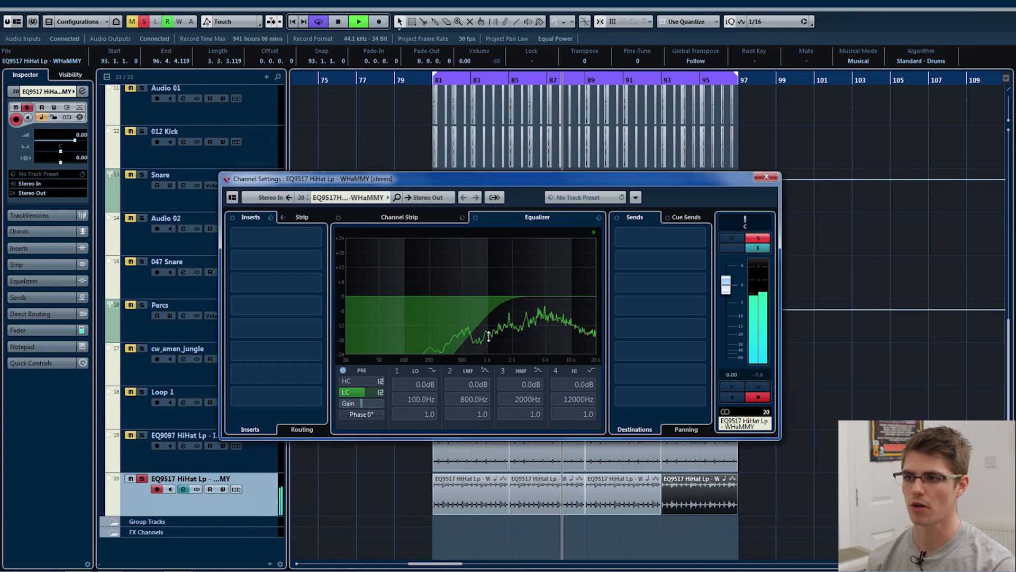
key("space")
Solo the Percs group track and listen to all its percussion and hi-hat layers together.
left_click(133, 321)
key("s")
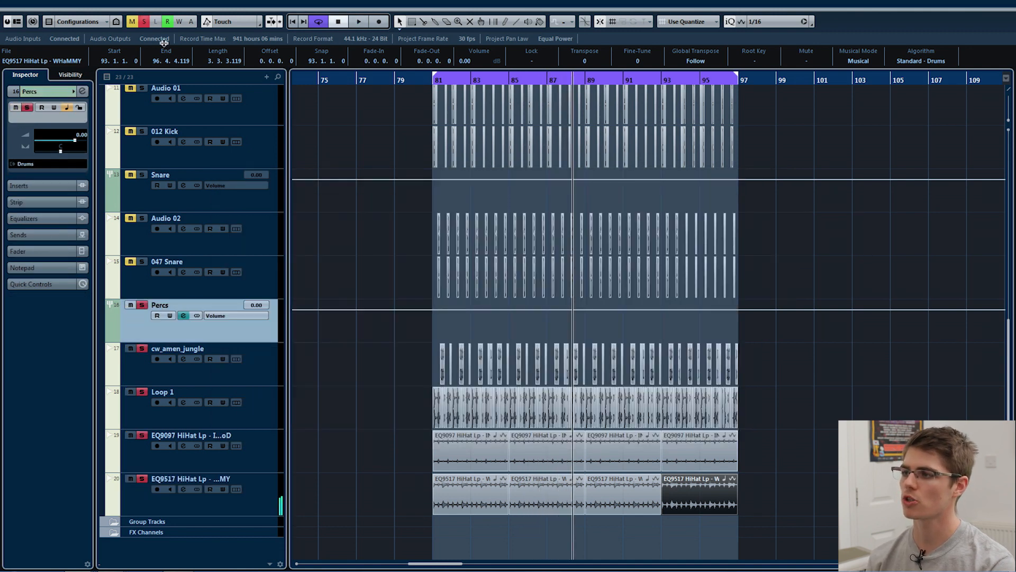
key("space")
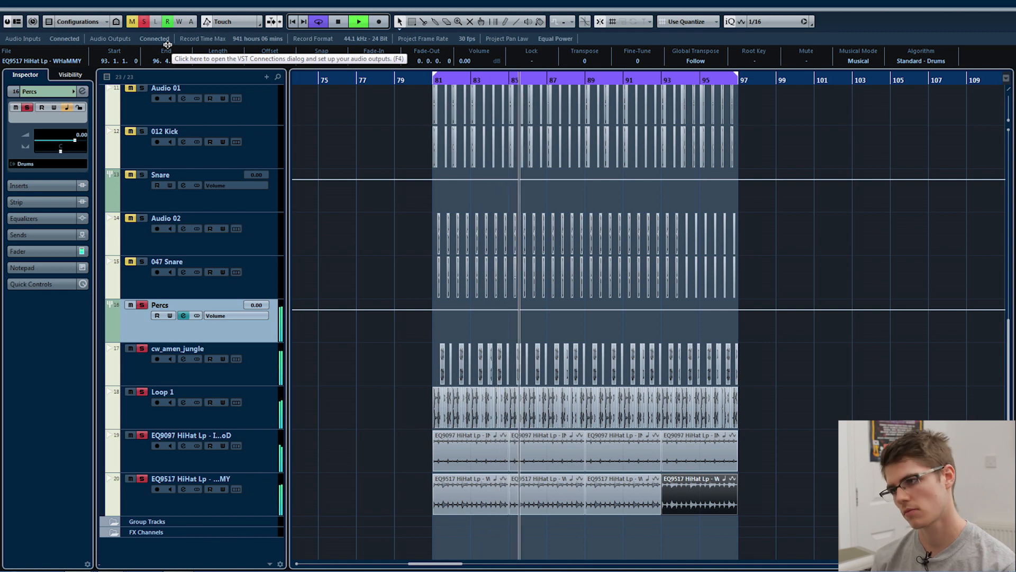
key("space")
Apply a low cut with slope 48 at about 155.9 Hz in the cw_amen_jungle channel's EQ and play it.
left_click(241, 354)
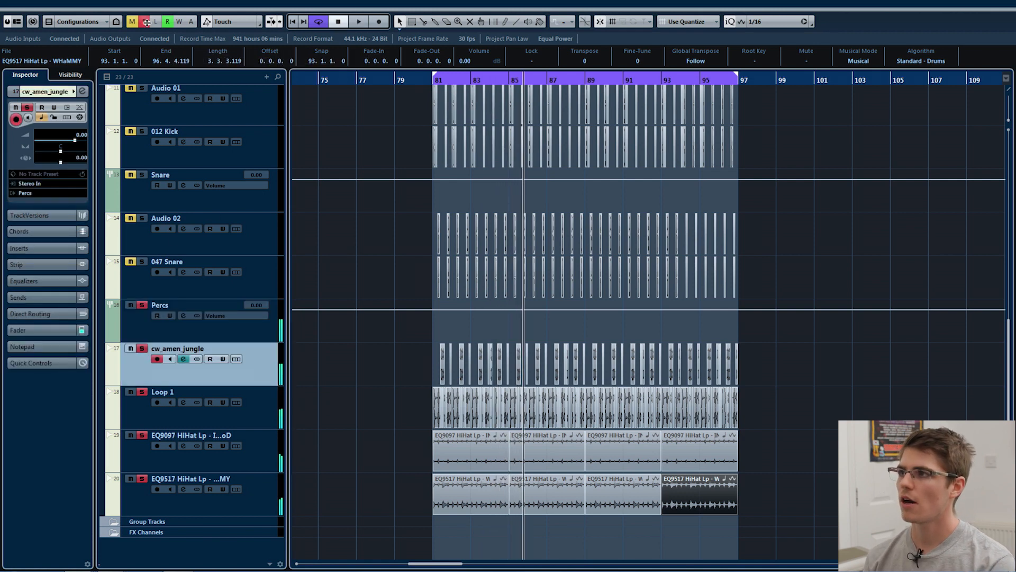
scroll(581, 380, "up", 3)
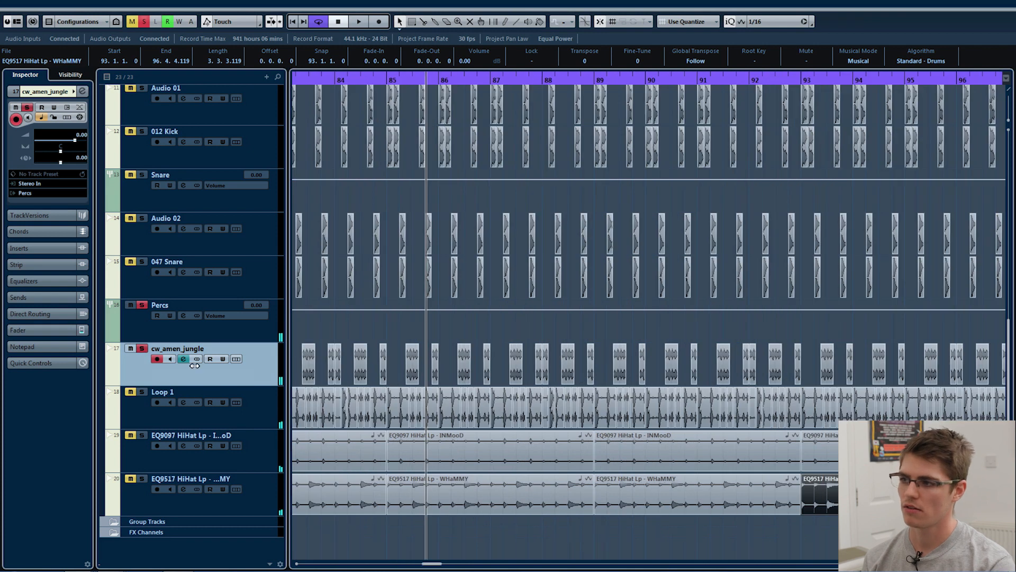
key("space")
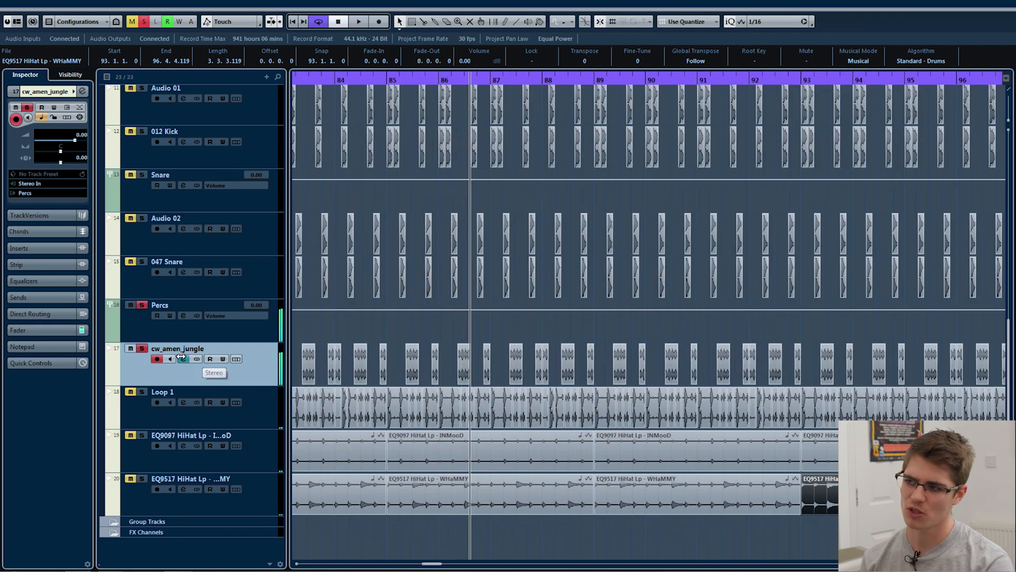
left_click(182, 359)
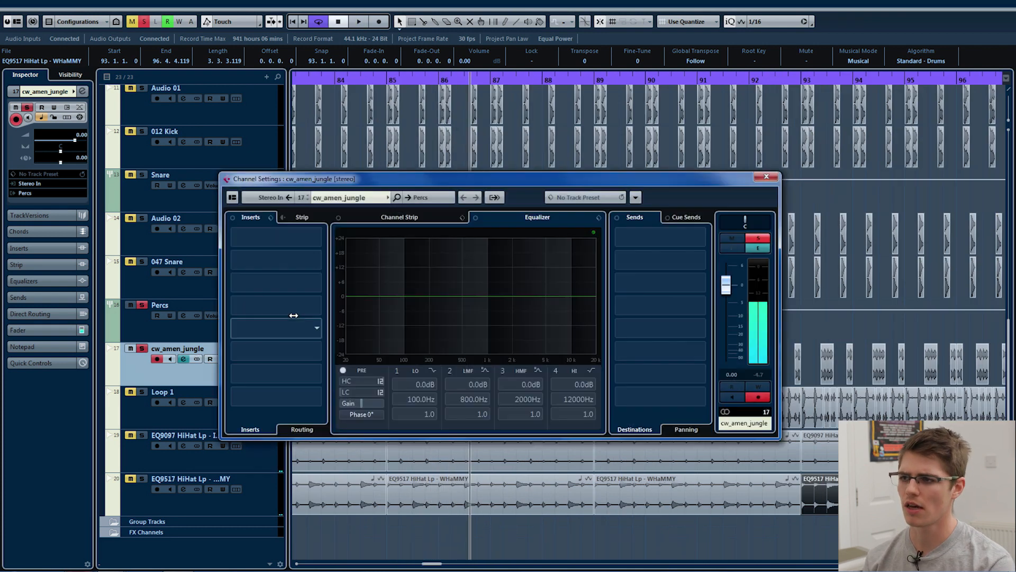
left_click(380, 392)
left_click(416, 446)
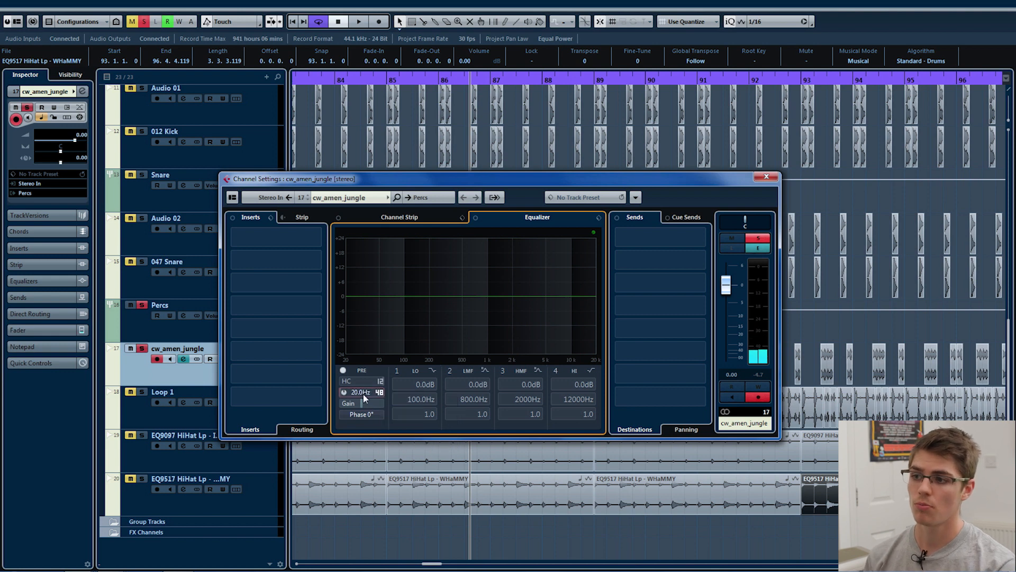
left_click_drag(364, 390, 370, 322)
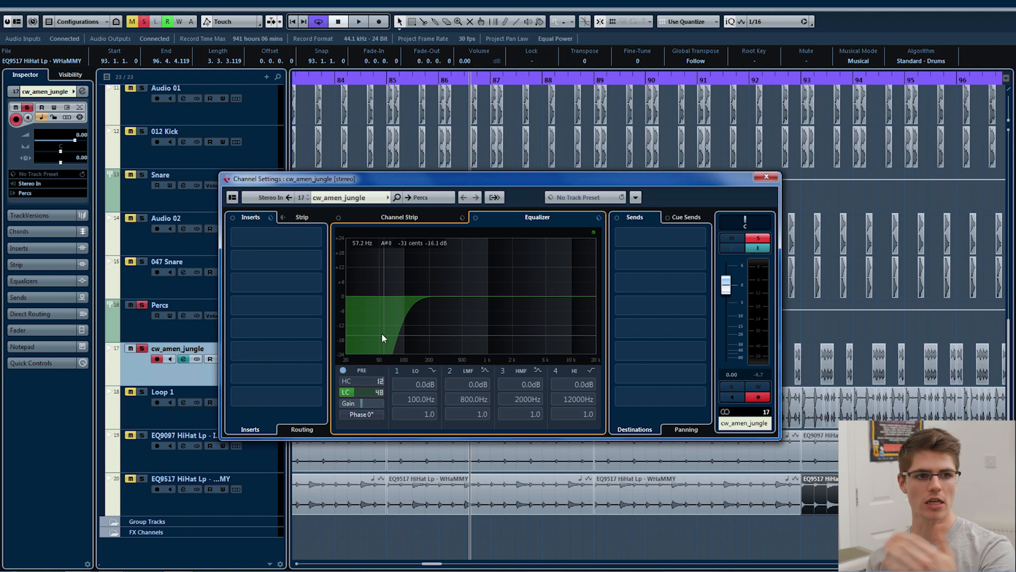
key("space")
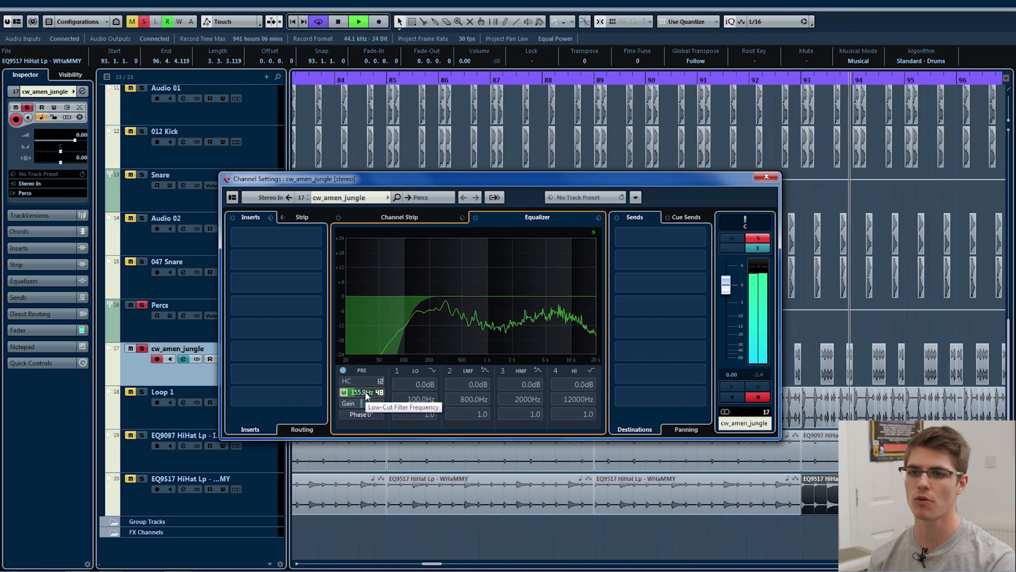
Close the cw_amen_jungle channel settings, stop playback and clear the solos.
left_click(767, 177)
key("g")
key("g")
key("g")
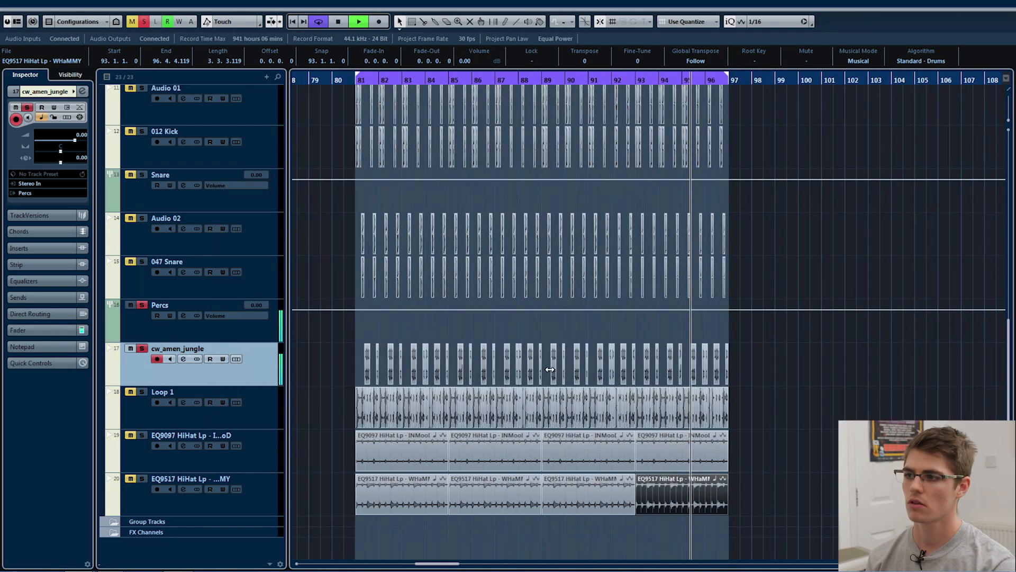
key("space")
left_click(143, 349)
left_click(140, 335)
scroll(360, 404, "up", 2)
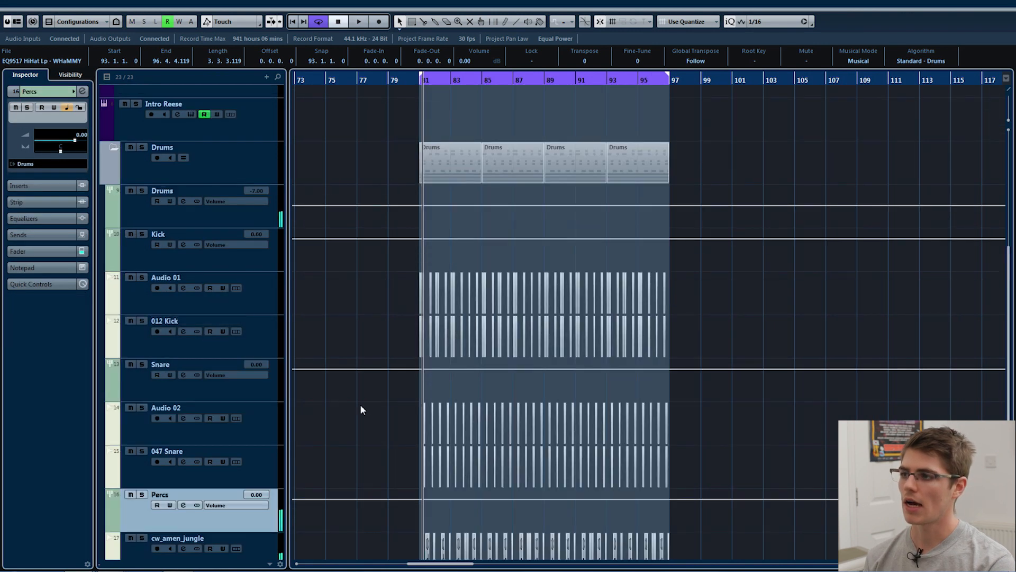
Solo the Percs group, check its channel settings and clear the solo.
scroll(373, 403, "down", 1)
key("s")
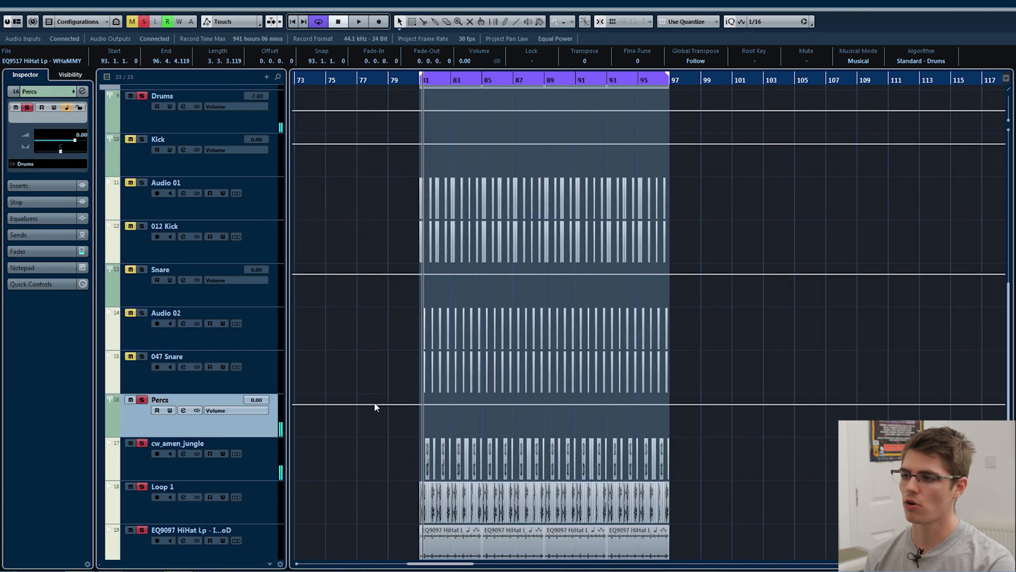
left_click(82, 91)
left_click(760, 178)
key("s")
Solo the Snare group and listen to its layered samples.
left_click(143, 279)
key("s")
key("space")
key("space")
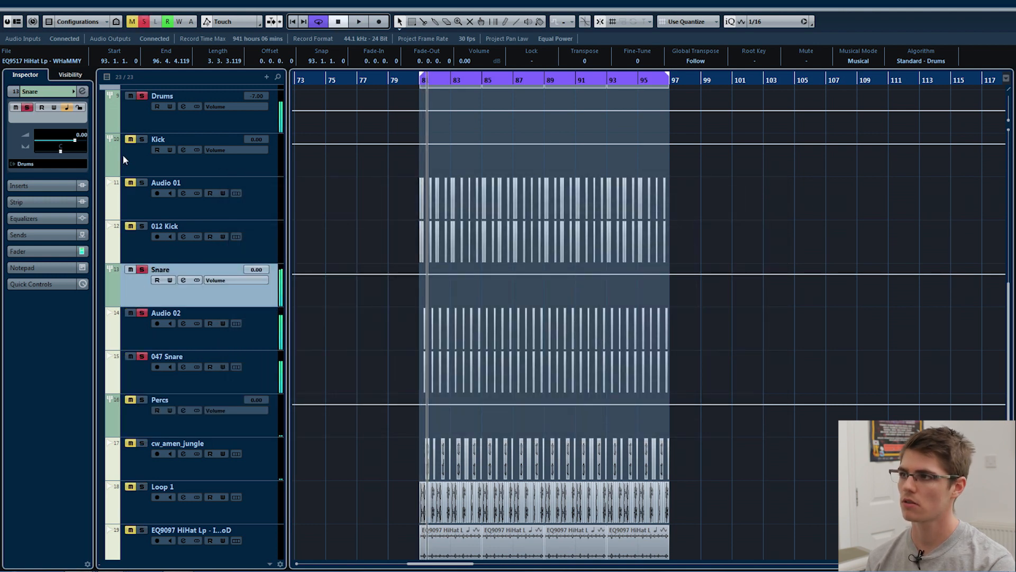
Audition the Kick group and the complete Drums group by soloing each one.
left_click(132, 163)
key("s")
scroll(149, 228, "up", 3)
left_click(132, 209)
key("s")
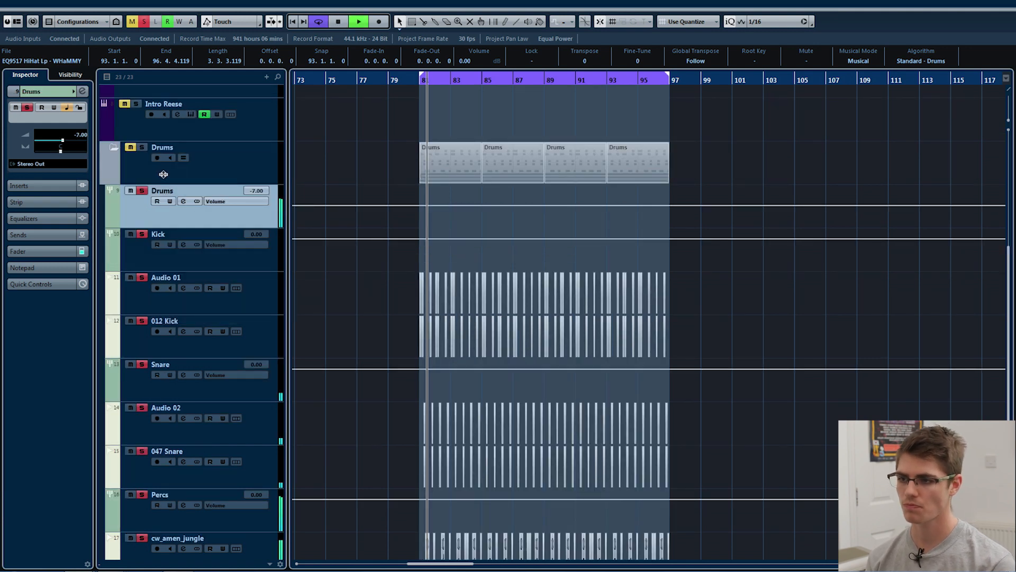